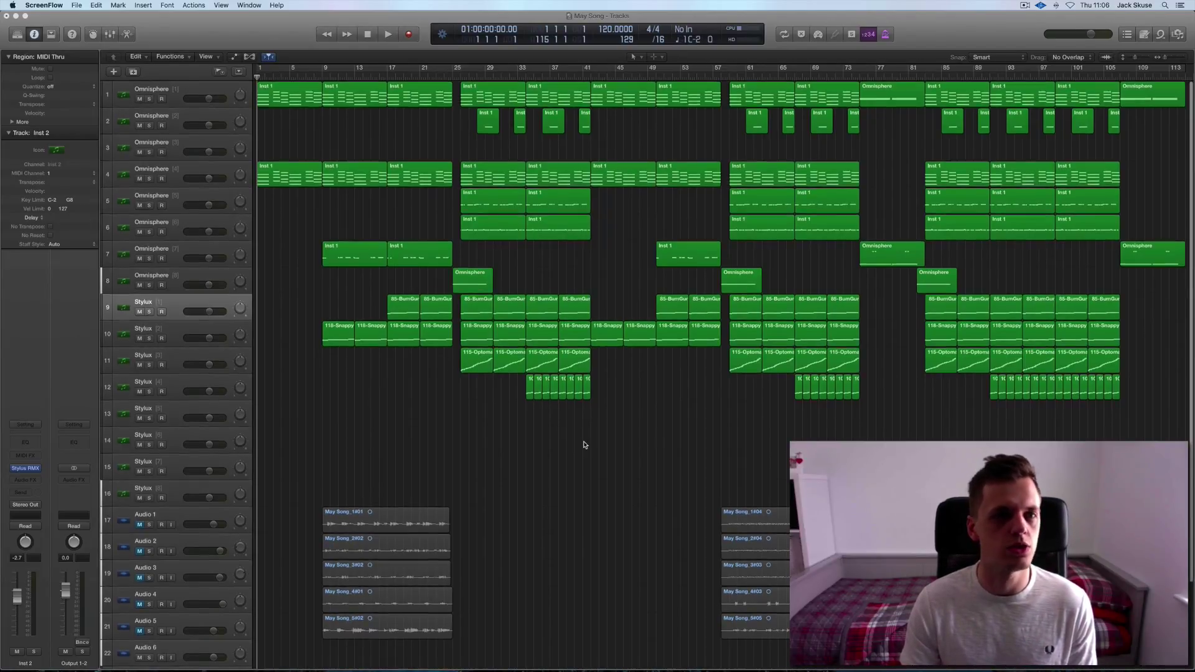
Turn on Cycle and stretch the cycle range from the song start to its end
click(587, 68)
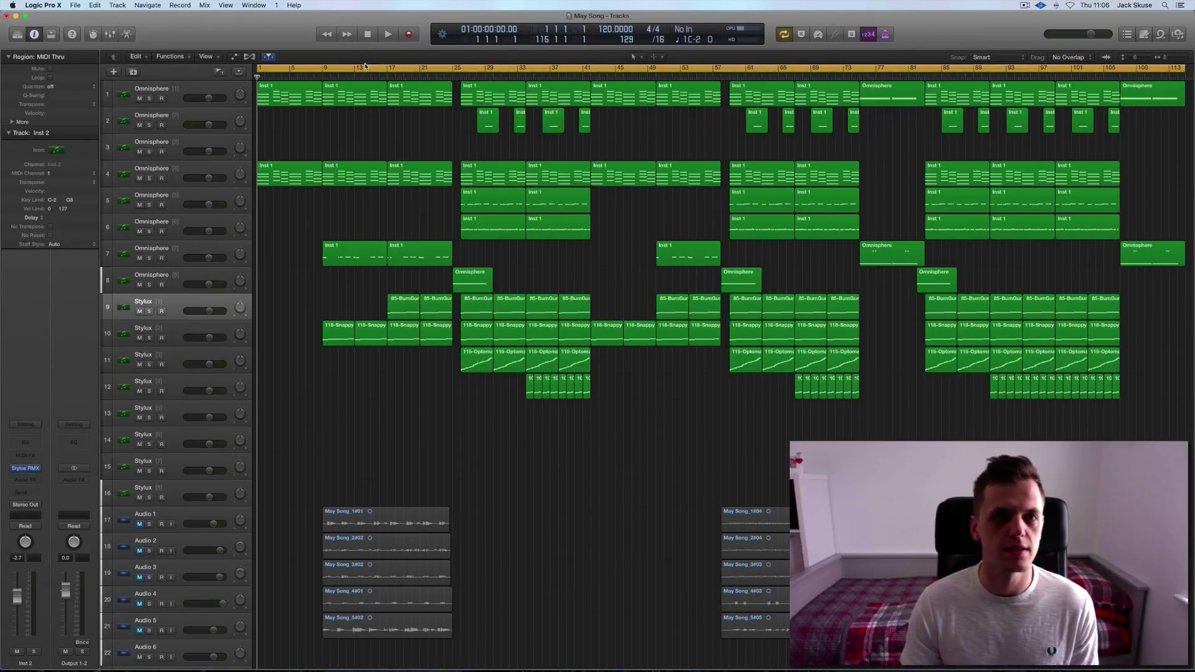
click(708, 79)
click(707, 69)
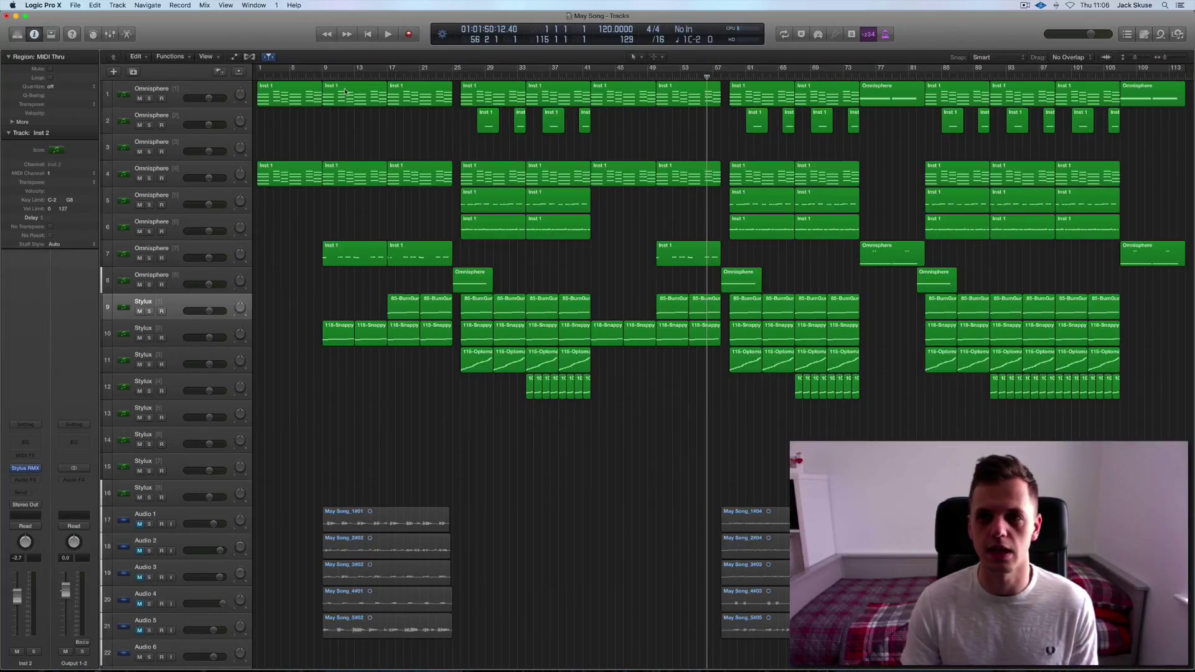
drag(383, 75, 802, 70)
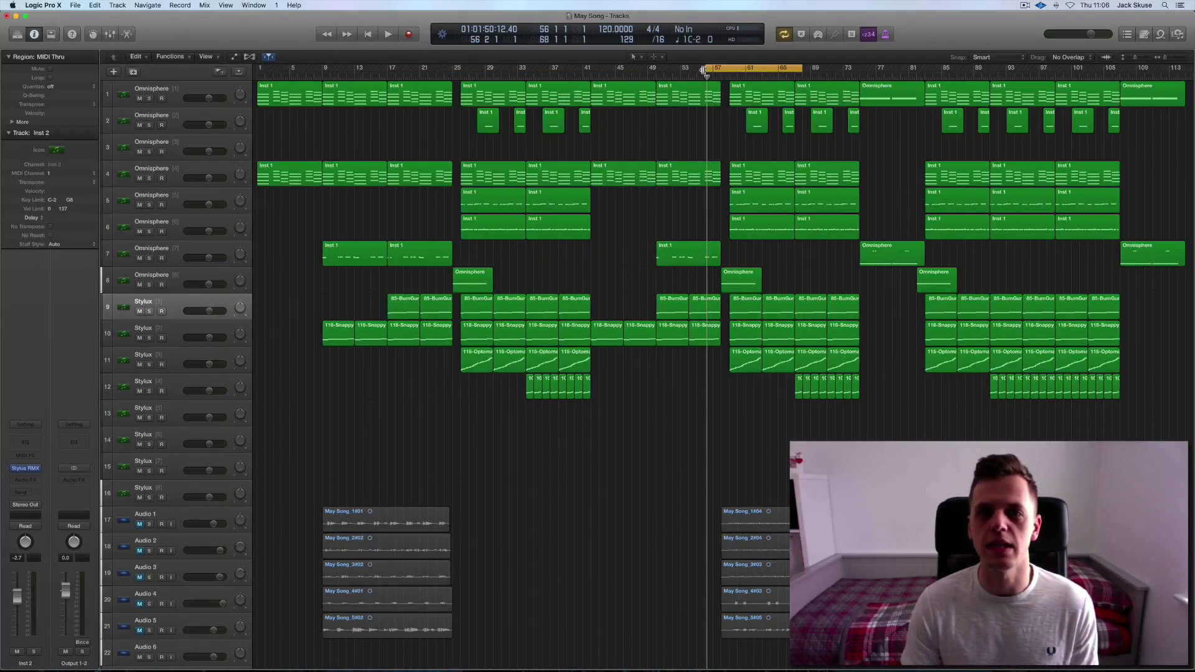
drag(704, 71, 257, 69)
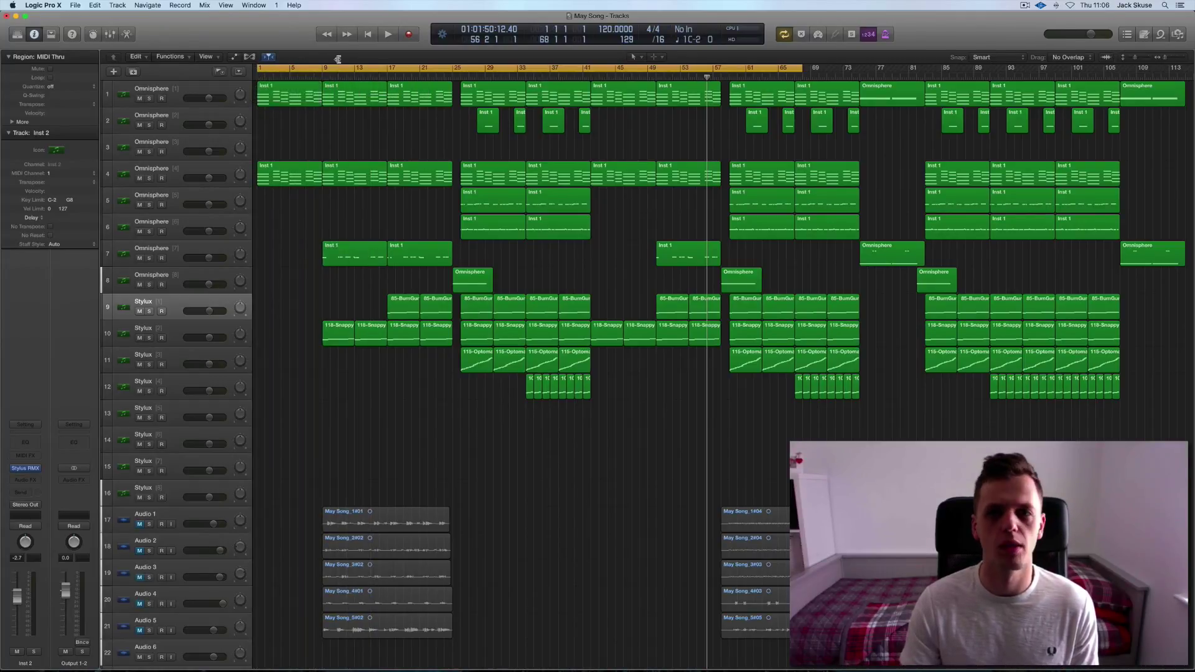
drag(799, 69, 1170, 73)
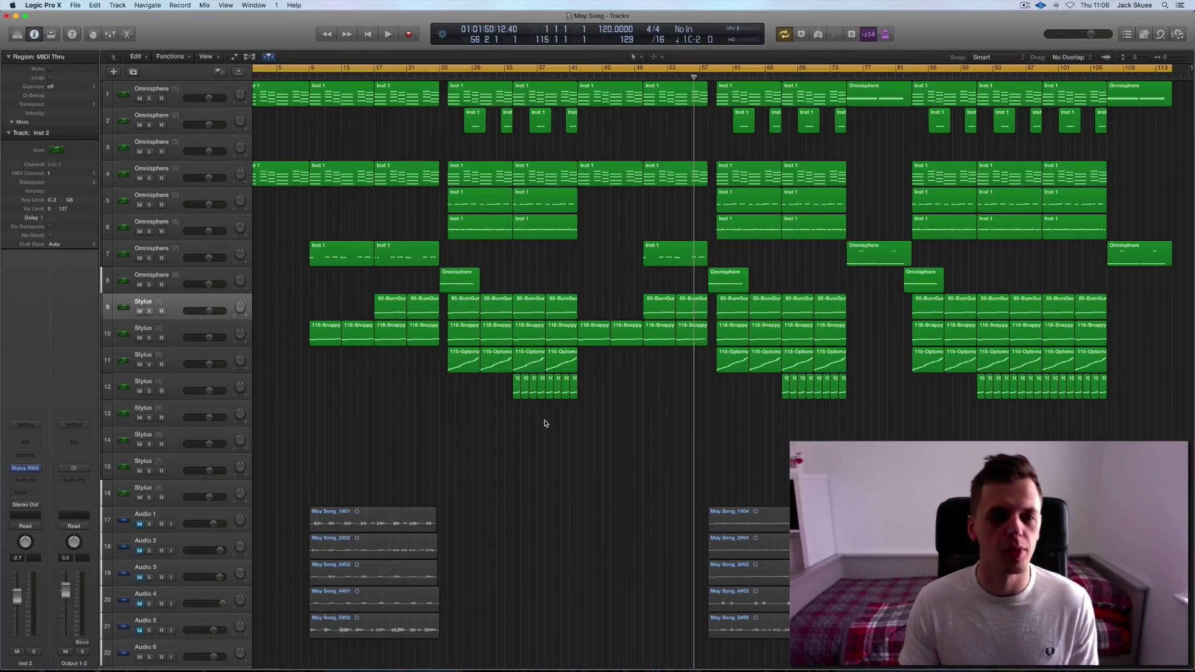
Marquee-select the eight short regions on track 12
drag(623, 423, 476, 397)
click(560, 441)
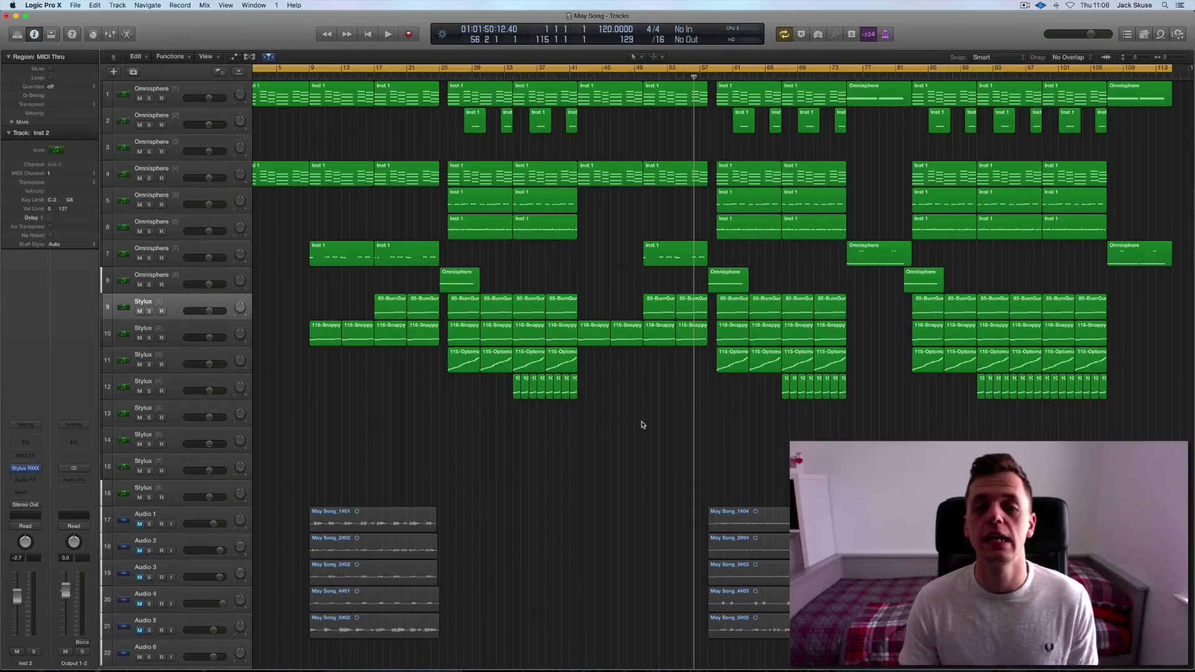
drag(590, 430, 481, 398)
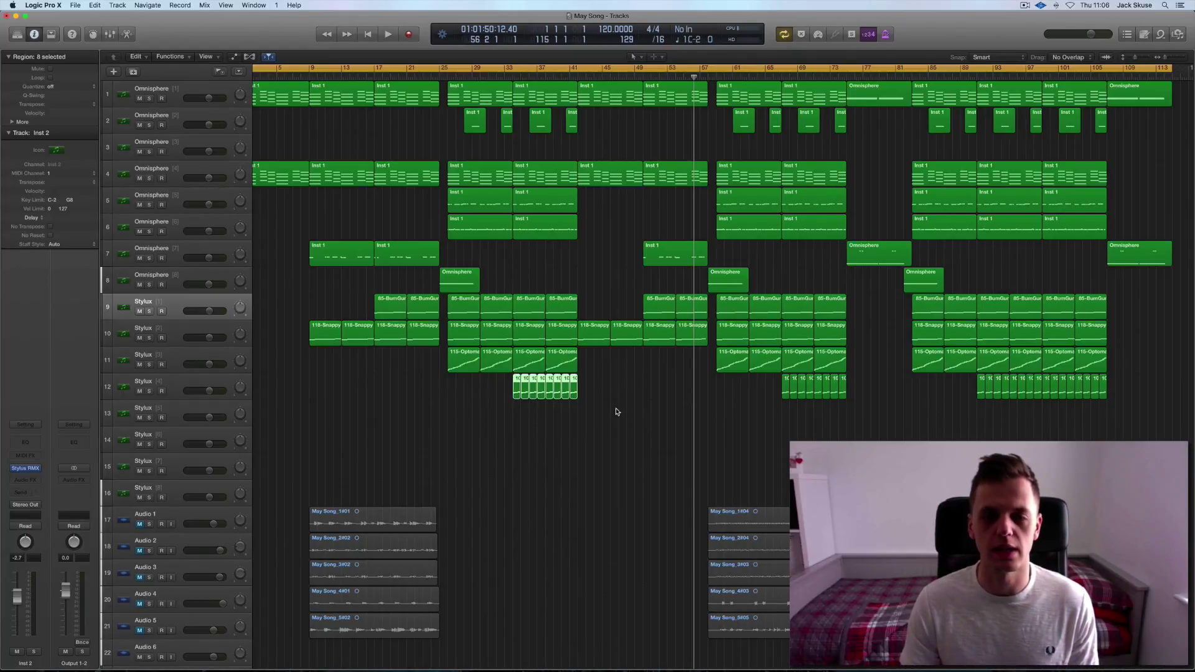
drag(591, 432, 517, 392)
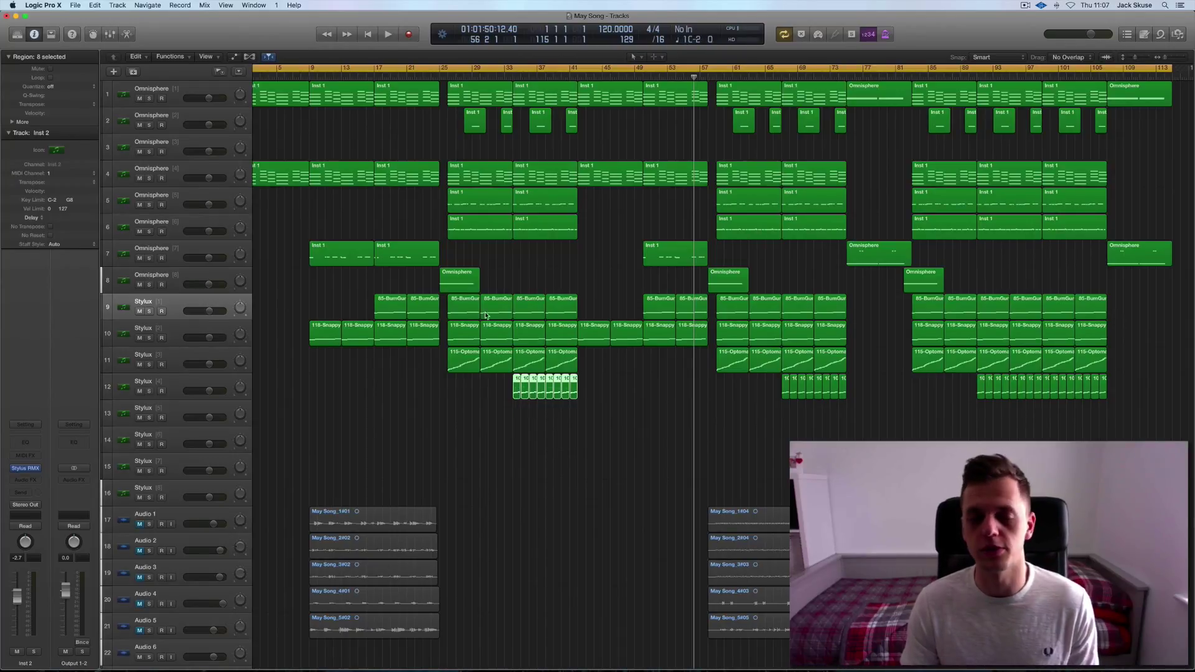
click(446, 77)
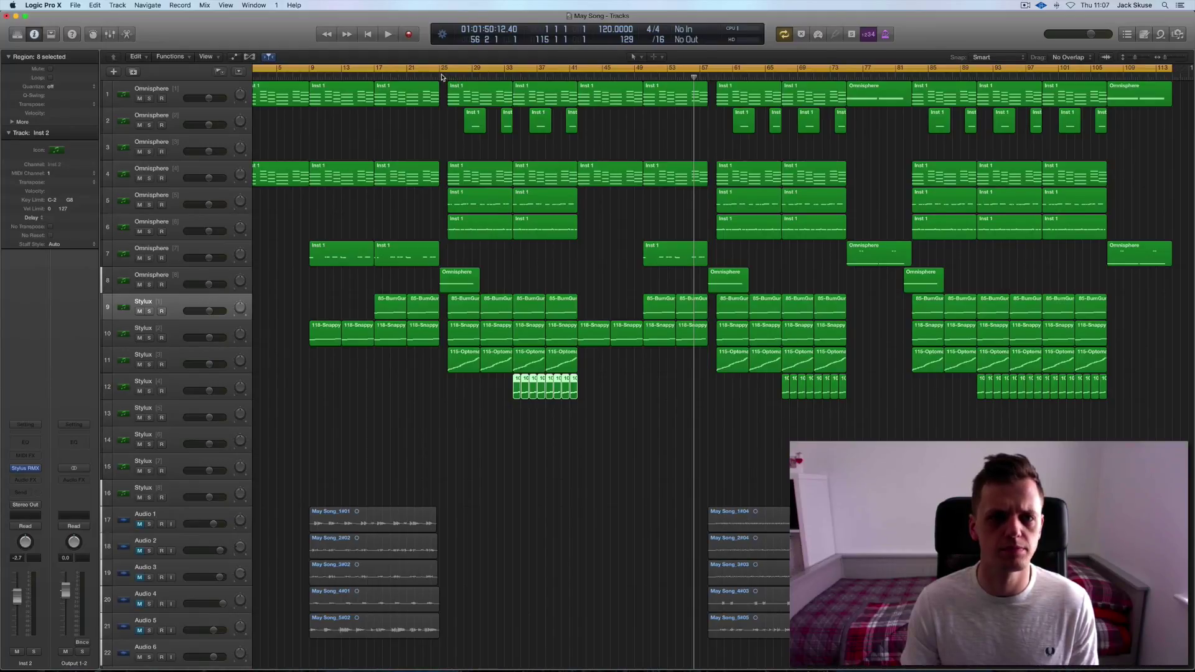
key(space)
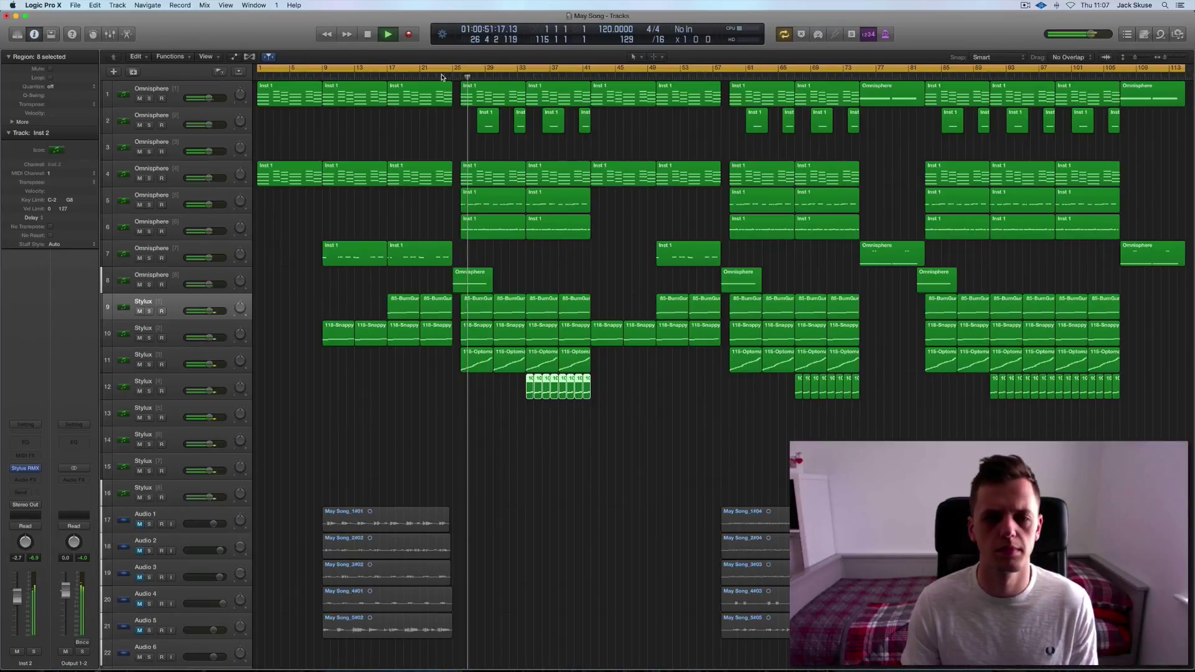
click(150, 312)
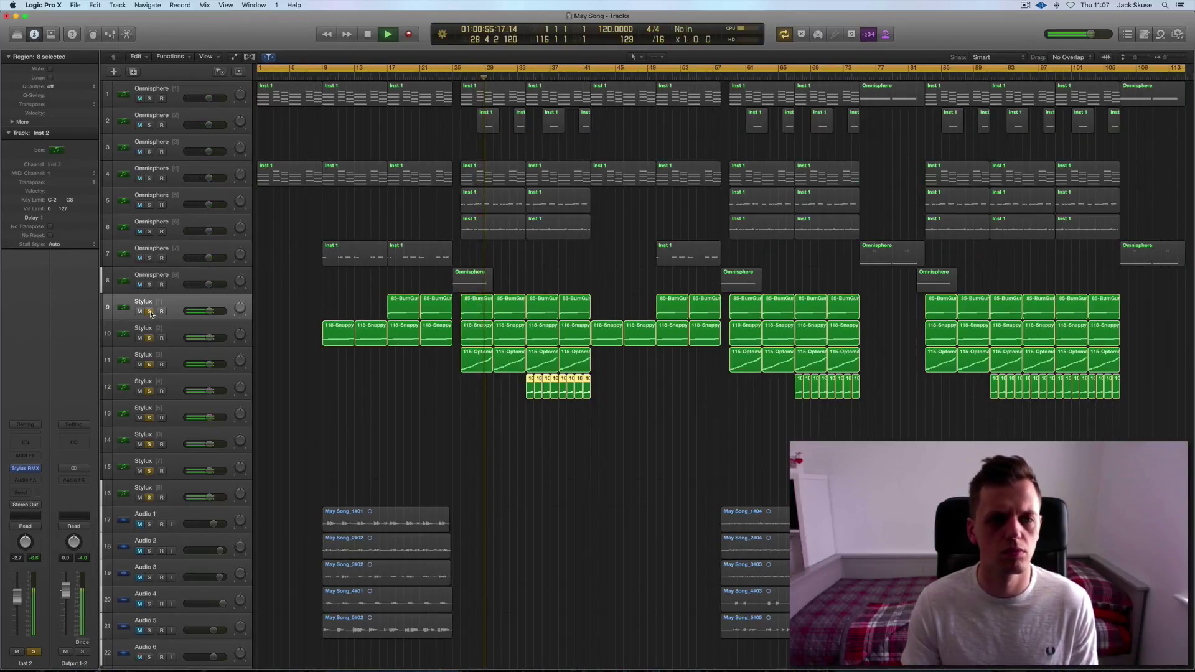
key(space)
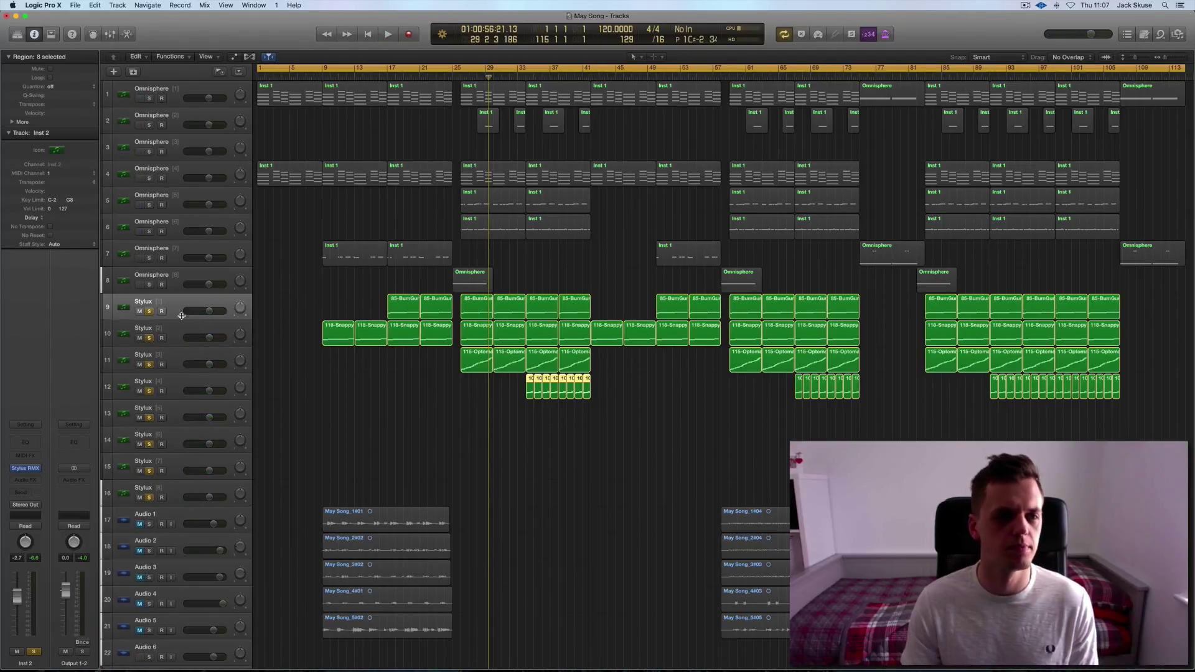
click(150, 312)
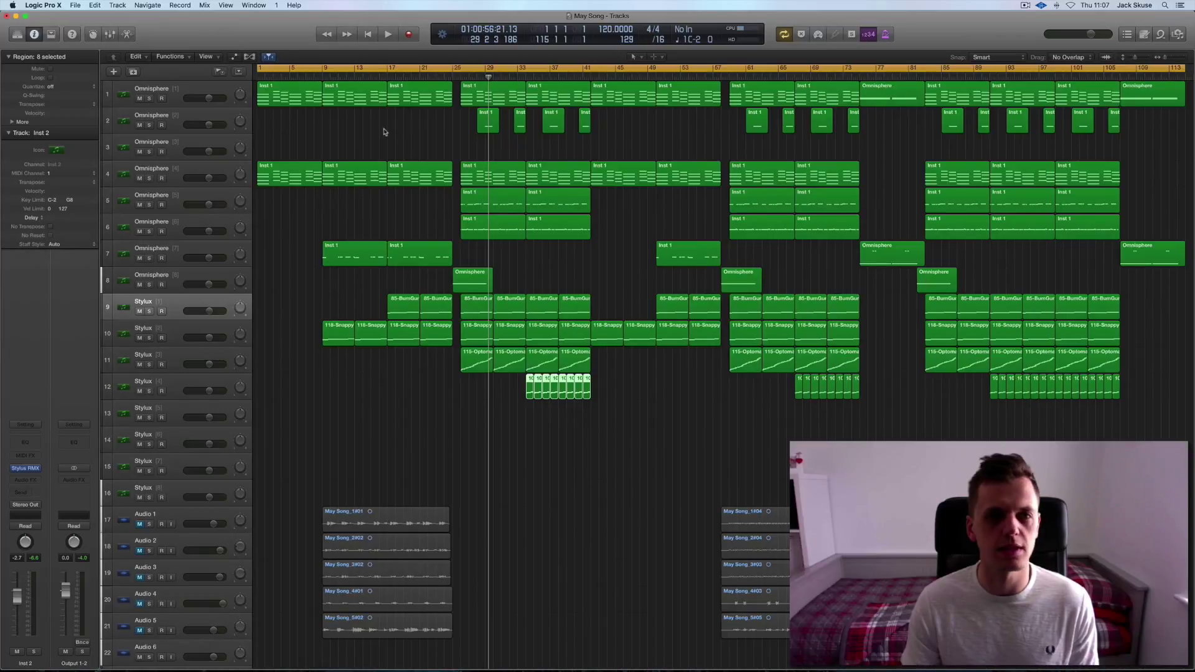
scroll(872, 406, right, 1)
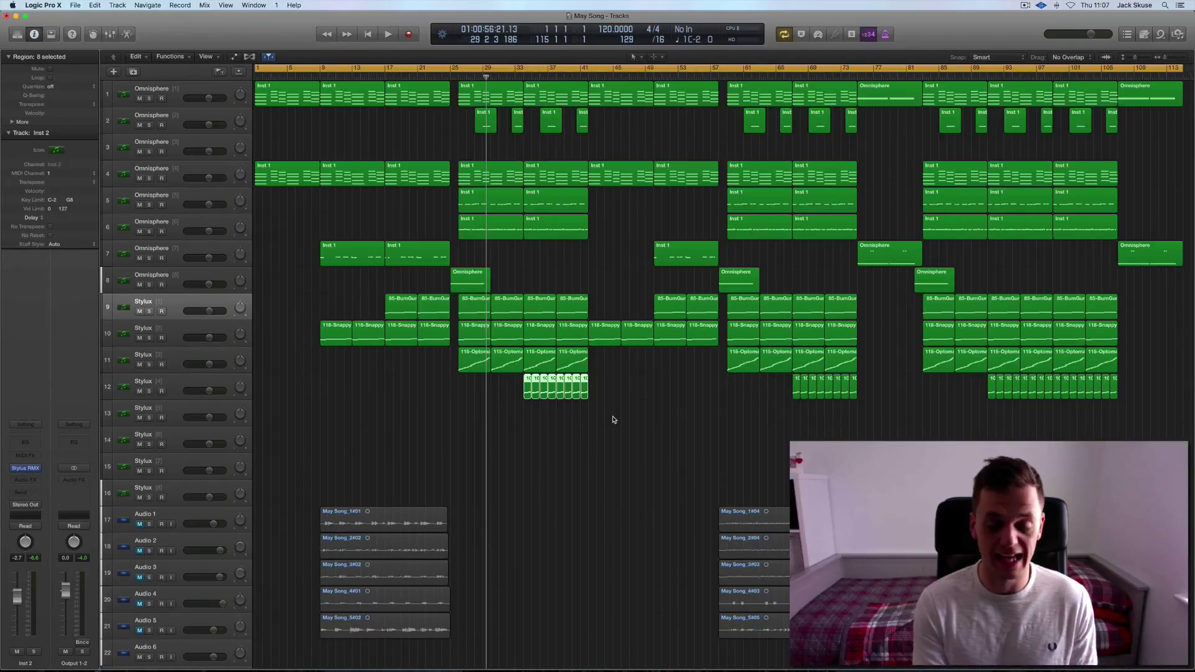
scroll(566, 491, down, 1)
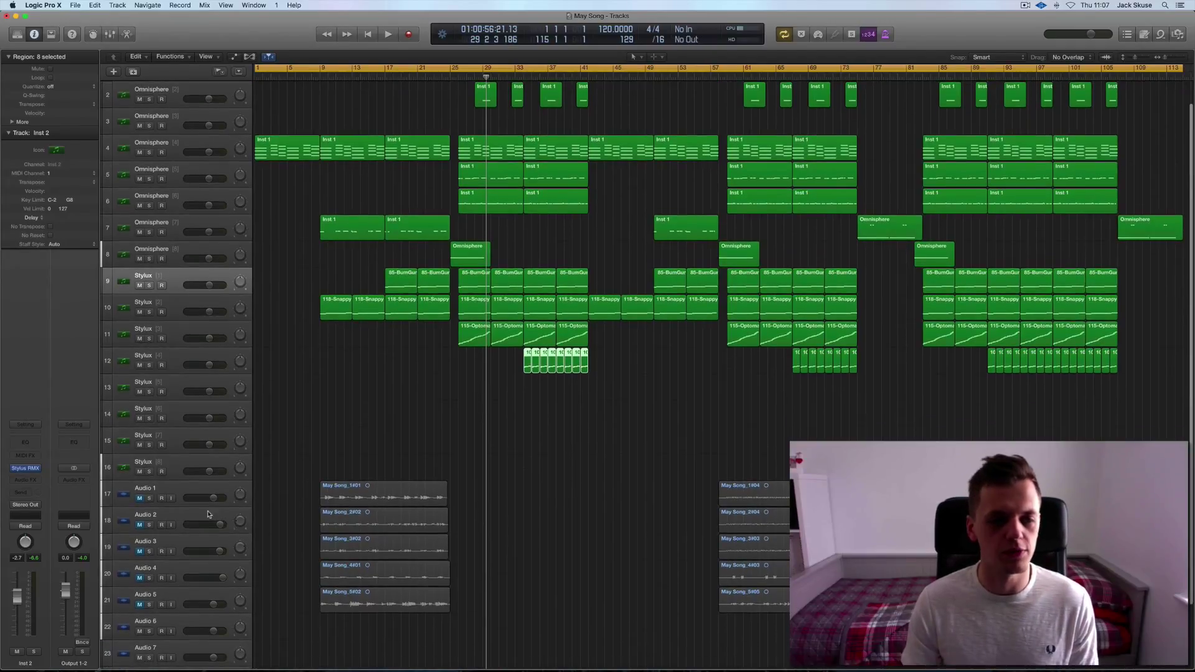
scroll(193, 521, down, 1)
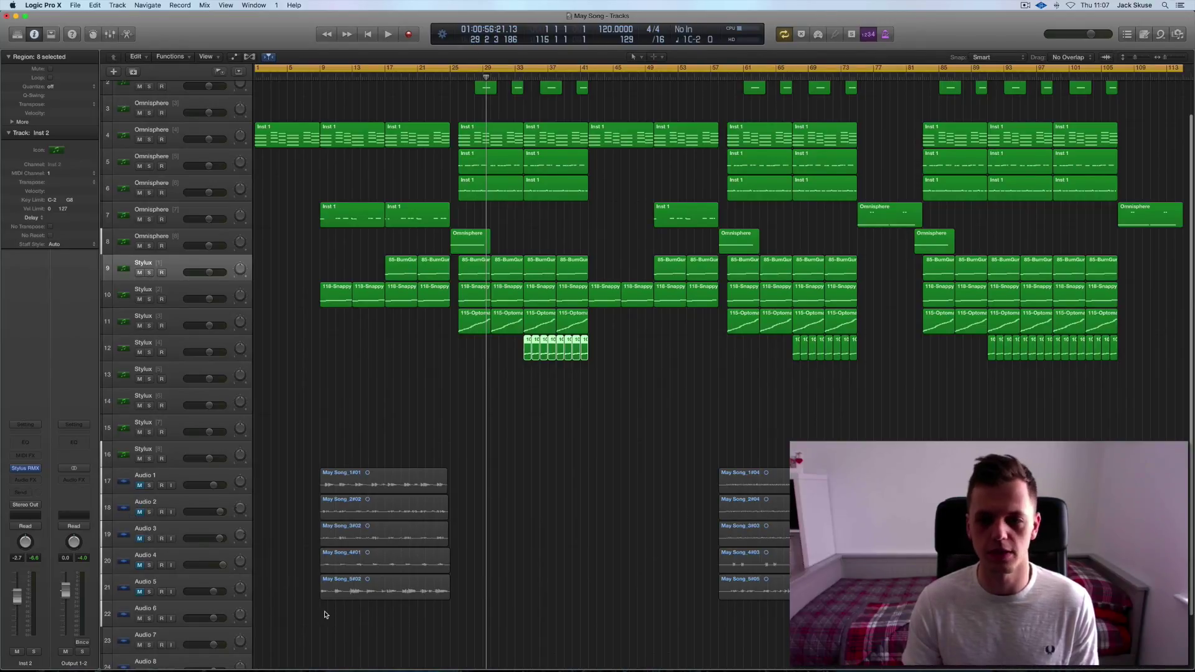
scroll(324, 615, down, 1)
scroll(324, 614, up, 2)
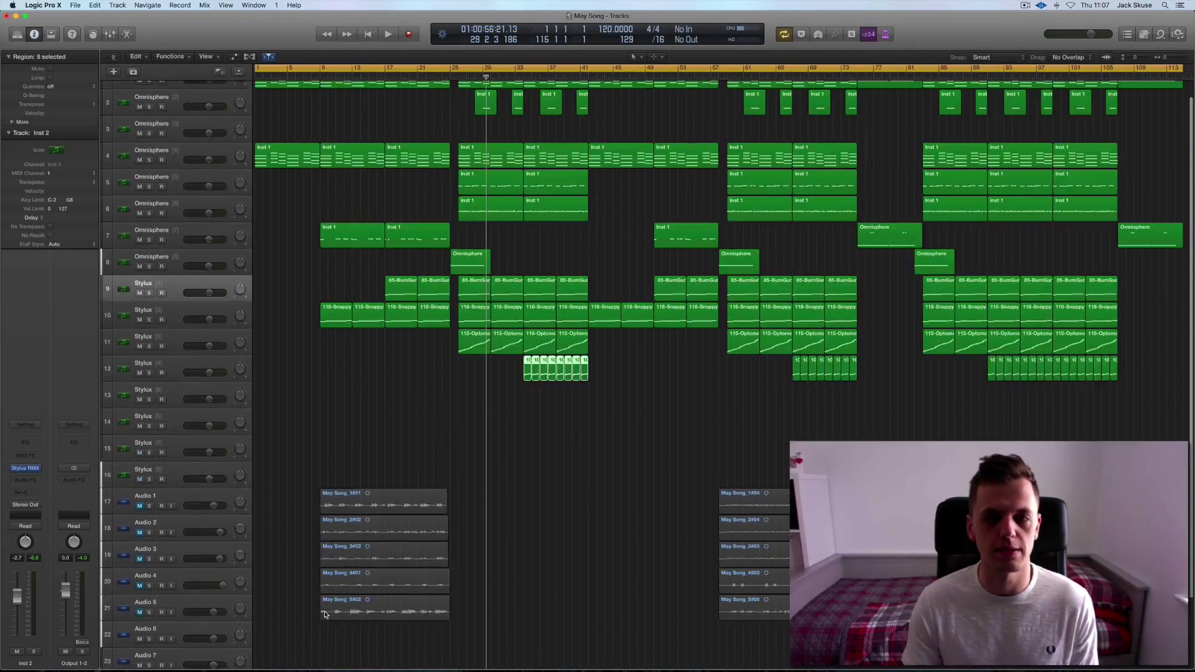
scroll(324, 615, up, 1)
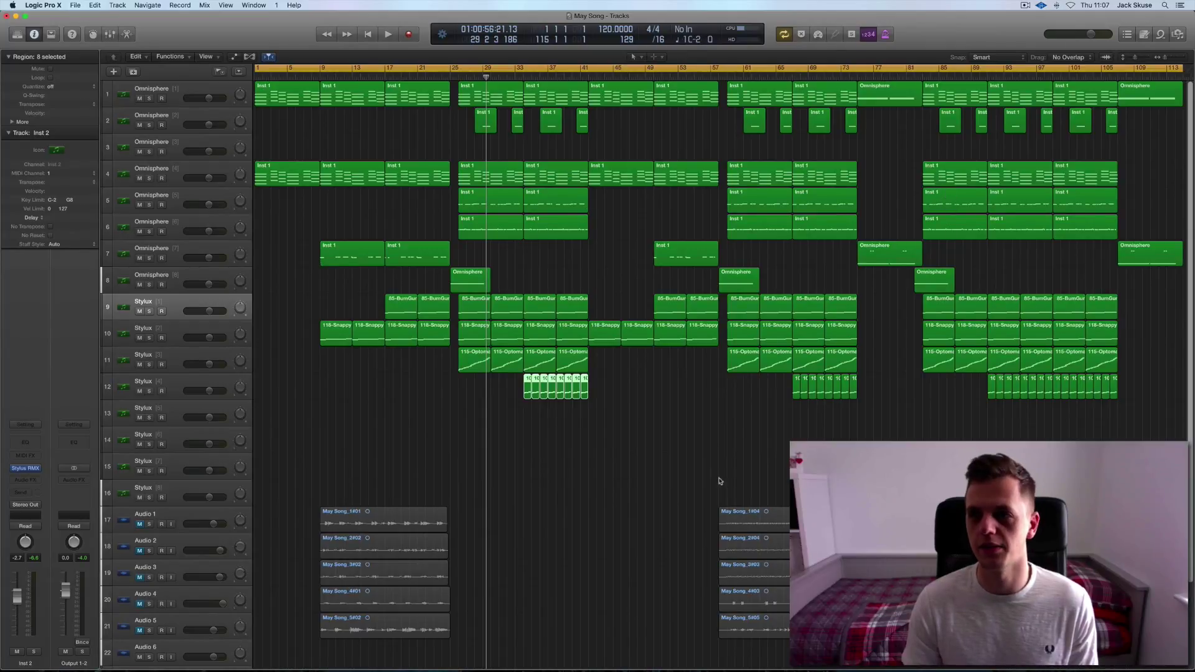
scroll(720, 482, right, 1)
scroll(740, 489, left, 1)
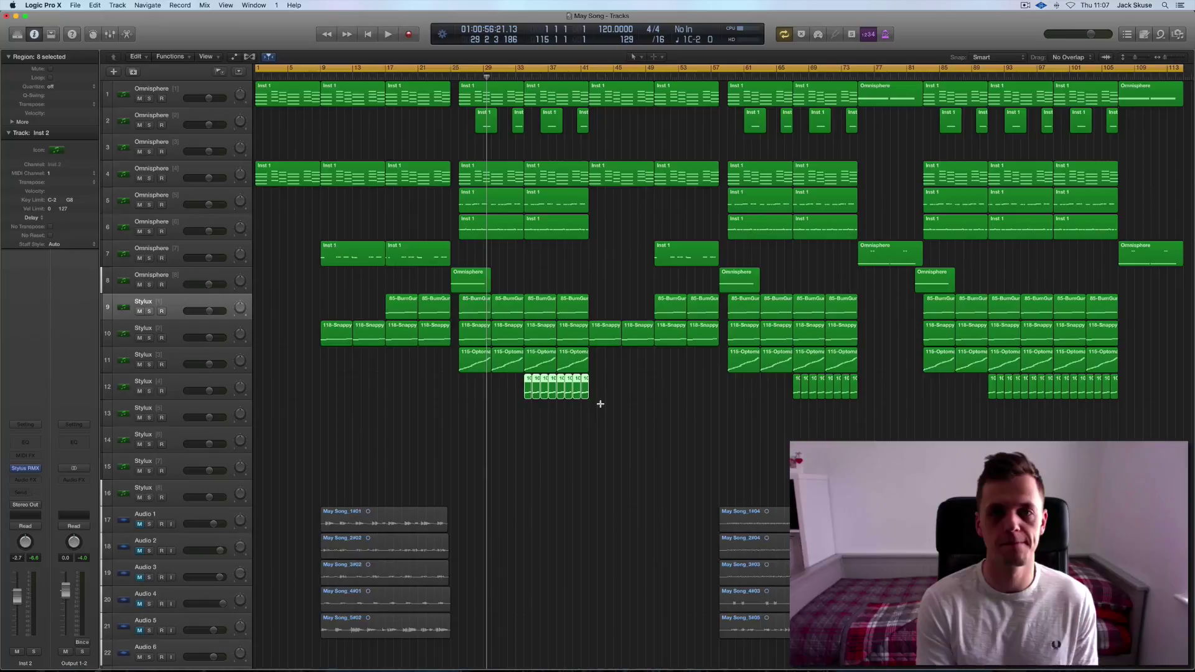
Bounce Output 1-2 as a PCM Wave file, 16-bit, 44100, offline
key(super+b)
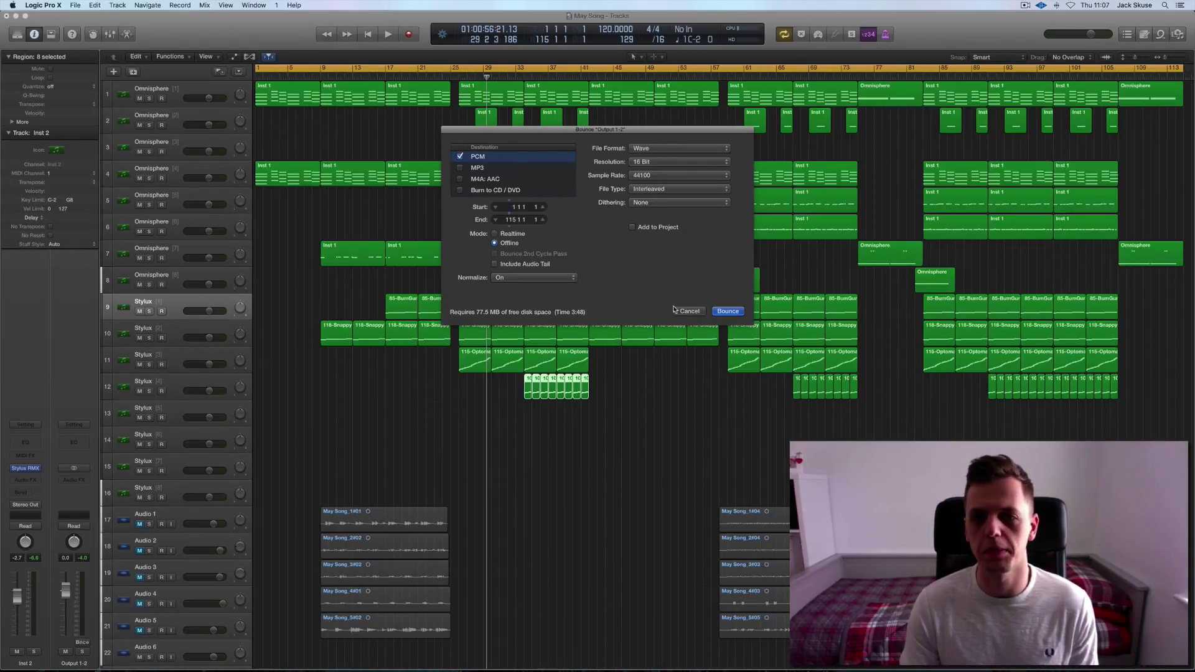
click(724, 311)
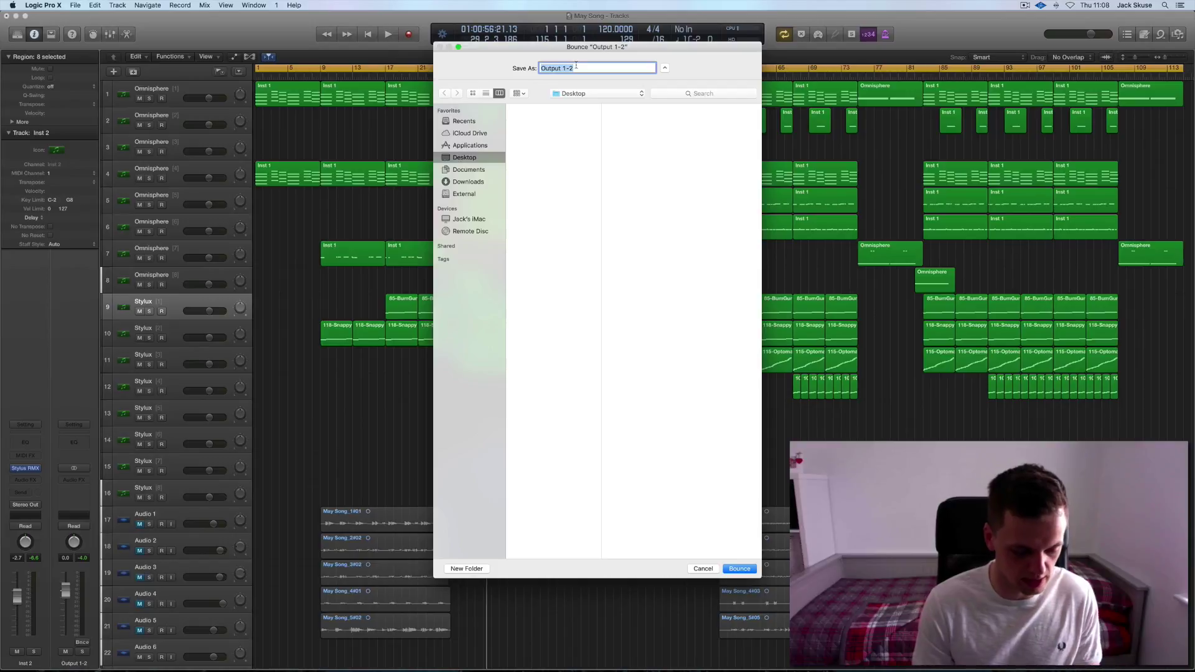
Save the bounce to the Desktop under the name 'May Track With Percussion'
text(May Track With Percussion)
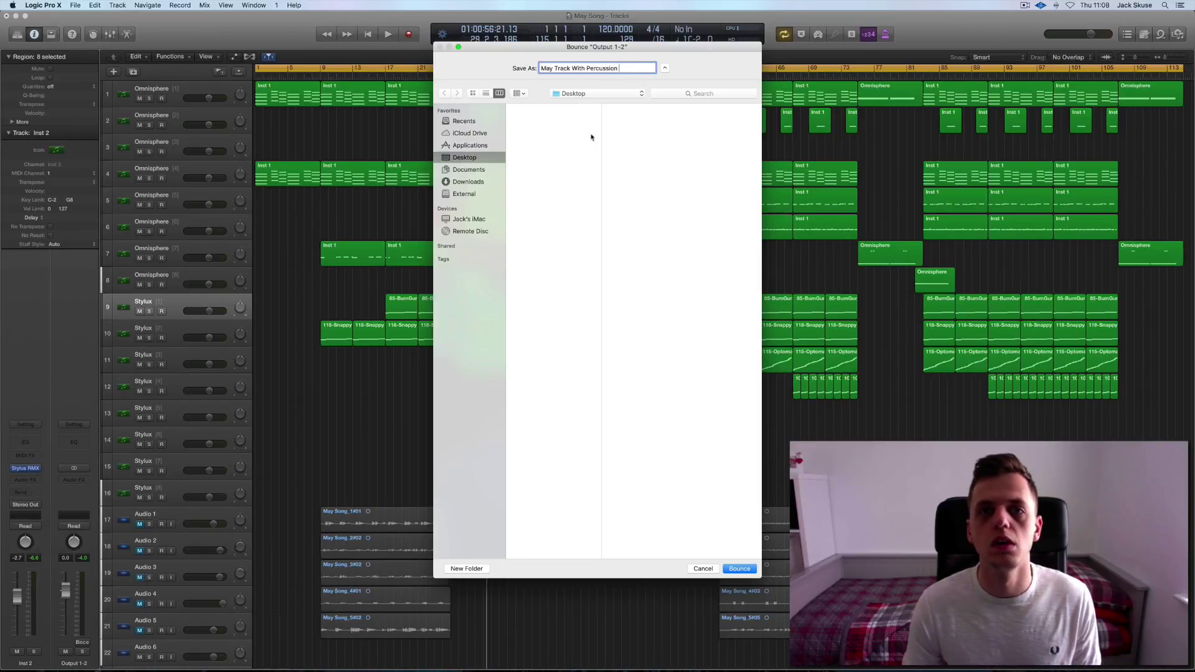
click(743, 569)
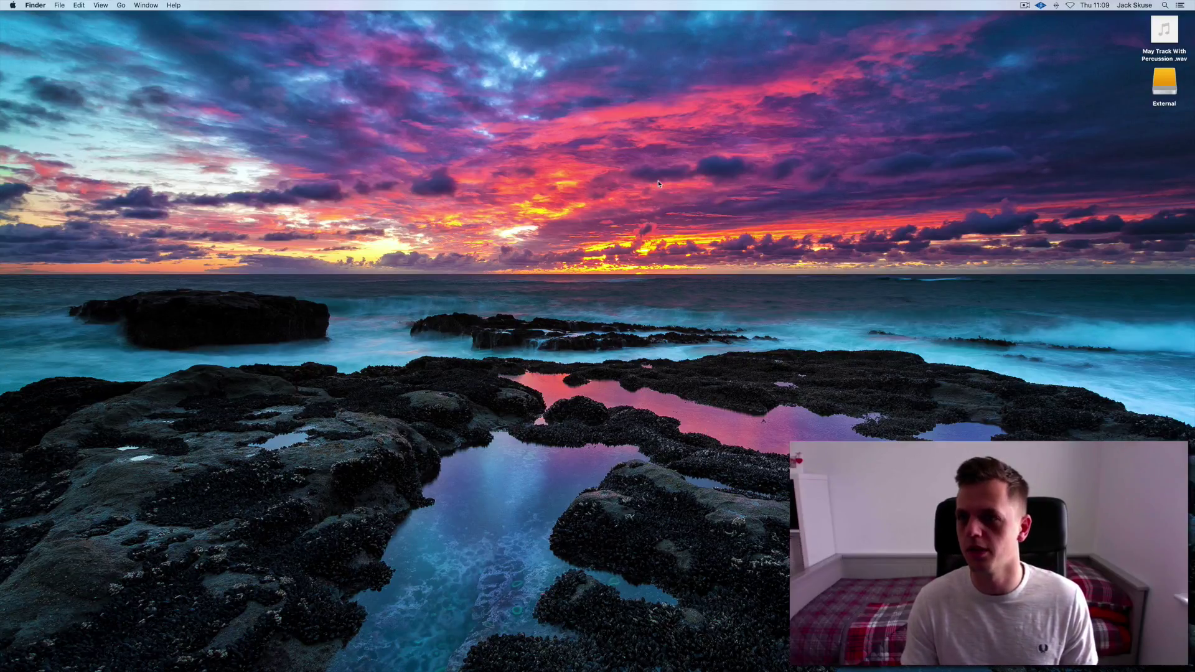
Quick Look the 3:48 May Track With Percussion WAV on the desktop, then return to Logic
click(1180, 61)
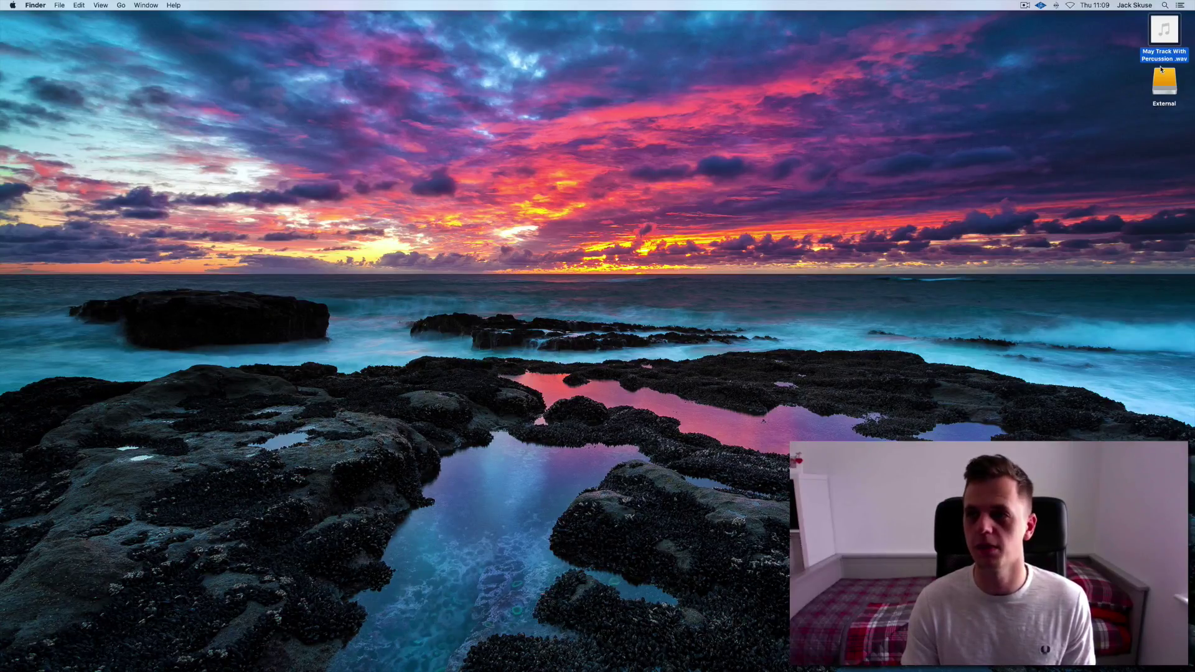
key(space)
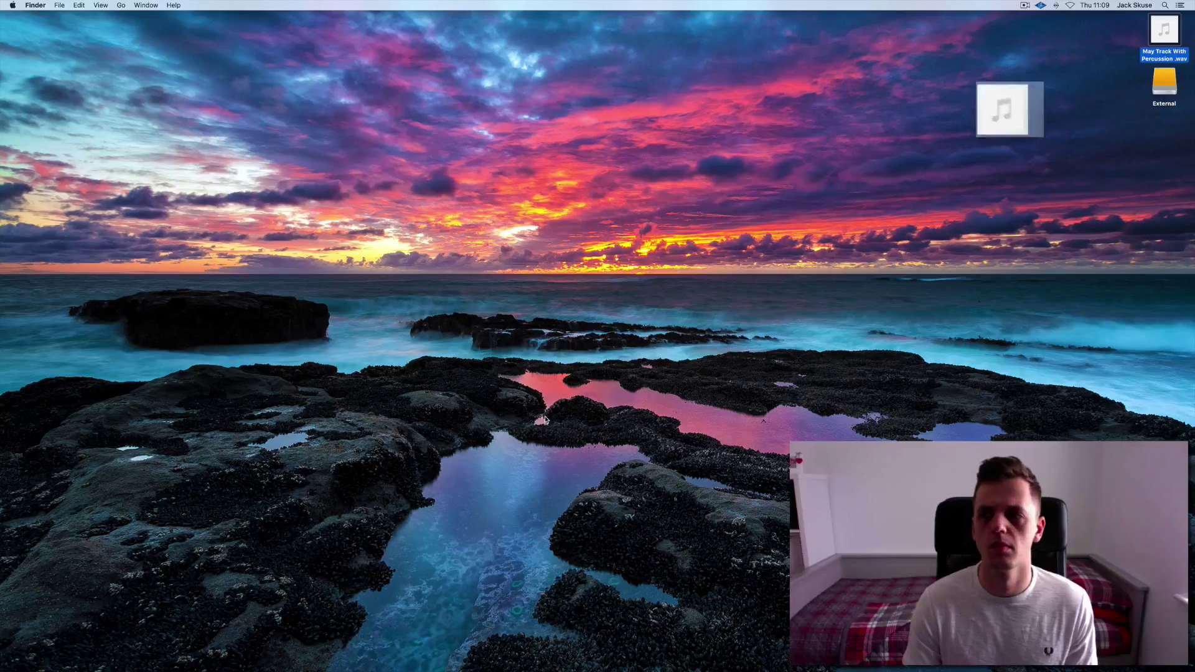
click(878, 371)
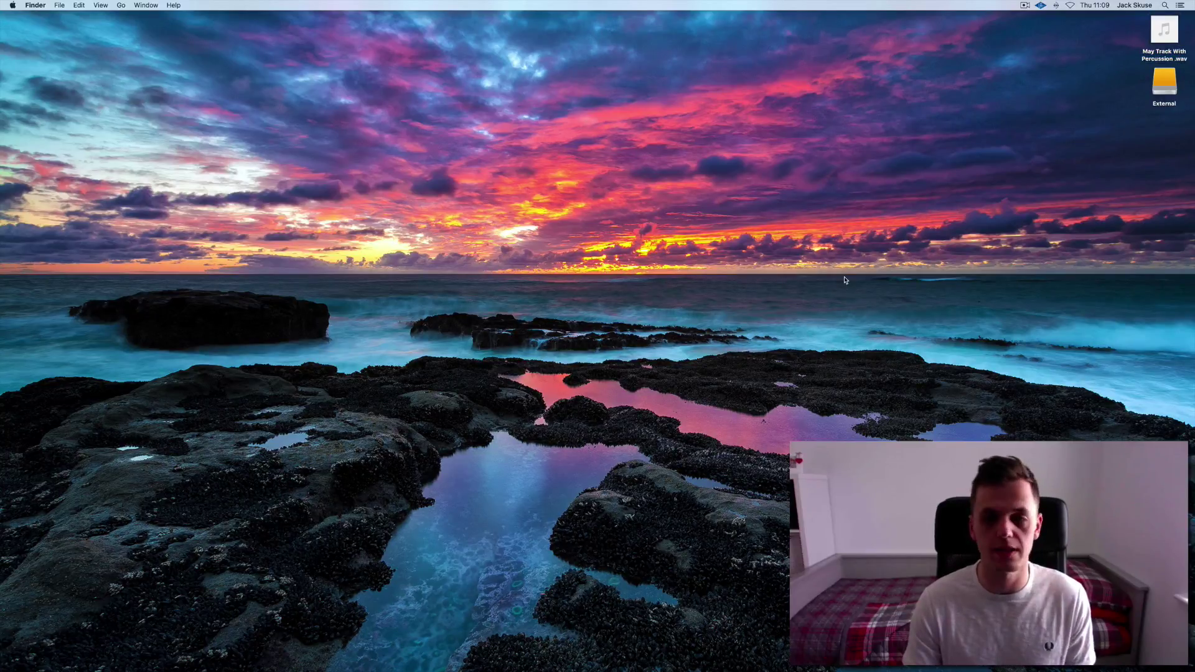
key(super+Tab)
key(Tab)
key(Tab)
key(Tab)
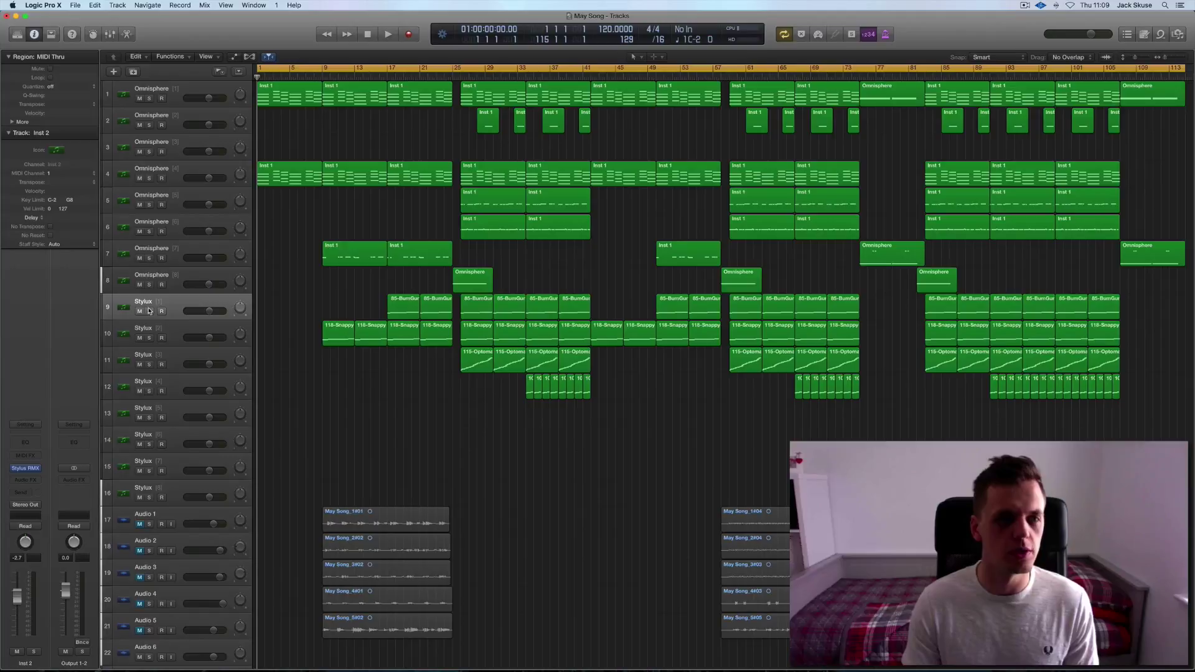
Solo percussion tracks 9–16 and audition them from bar 26 with cycle off
key(s)
click(462, 73)
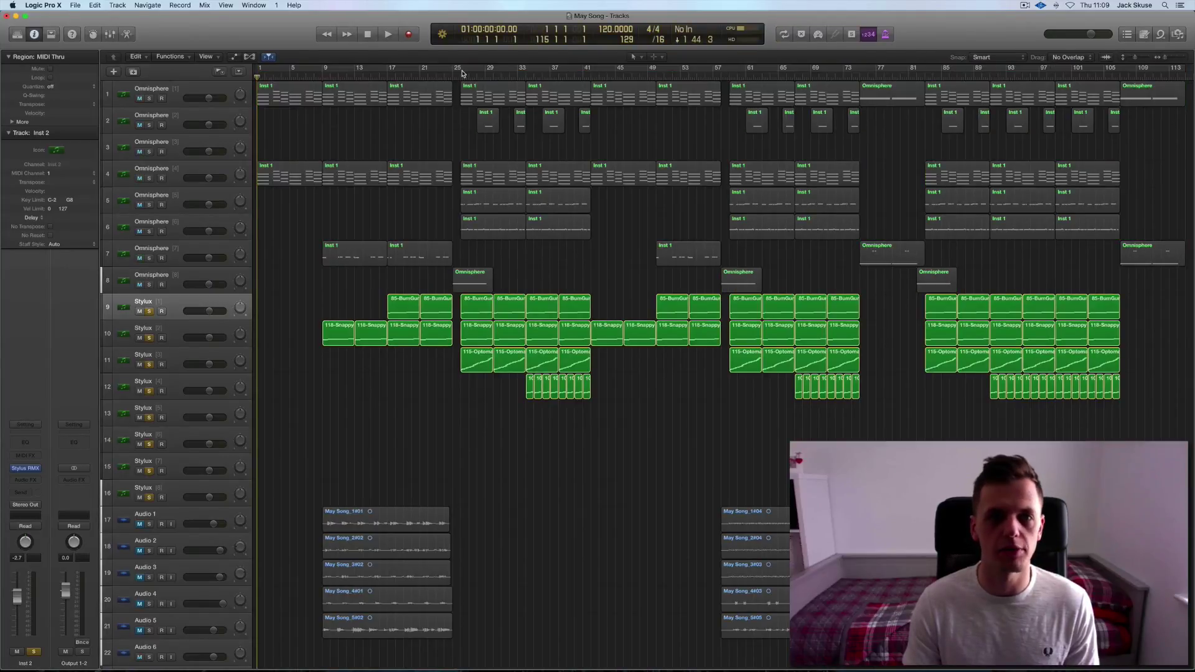
click(460, 77)
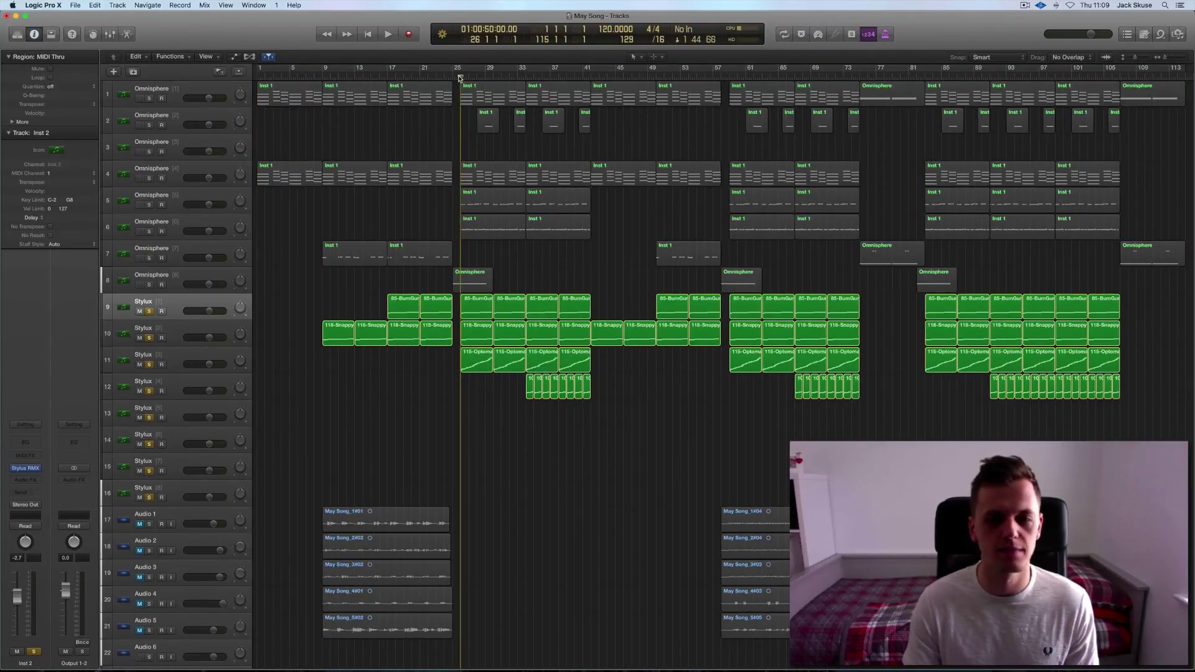
key(space)
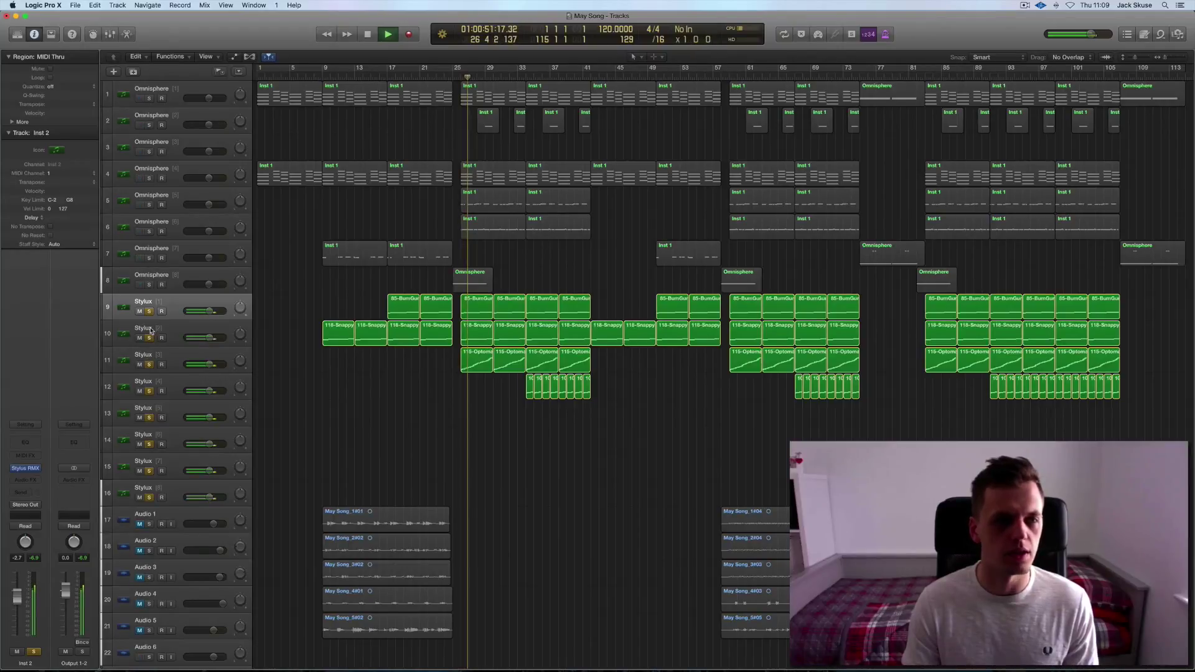
key(space)
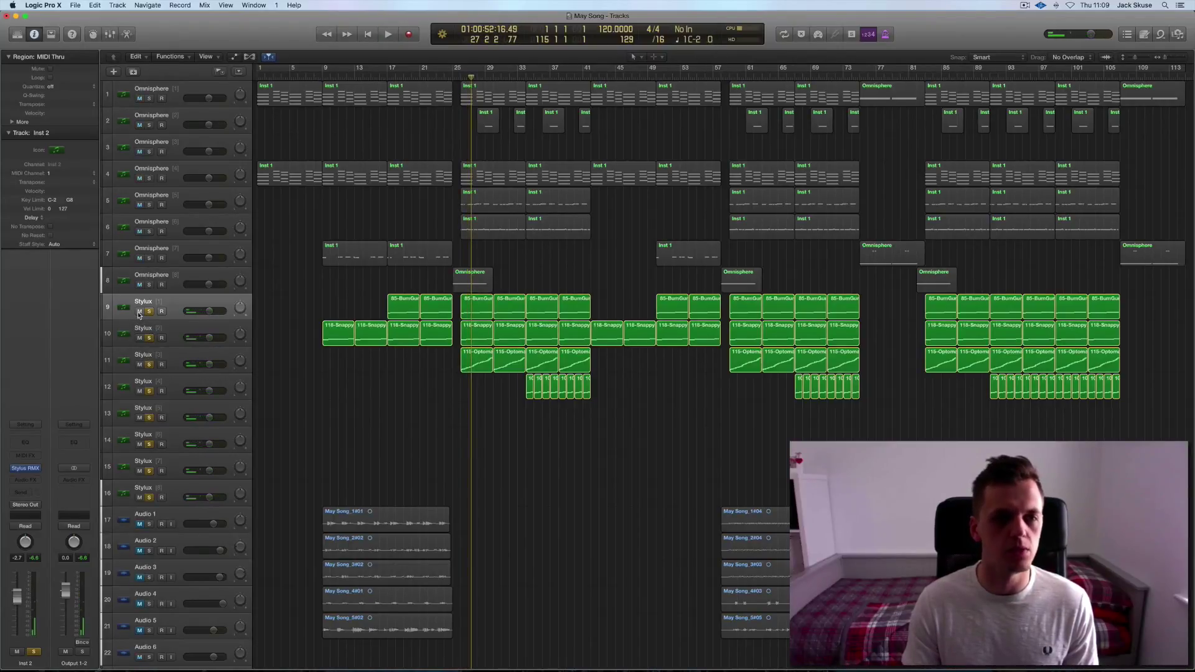
Mute the percussion stack, unsolo it, and play the mix without percussion from bar 25
click(139, 312)
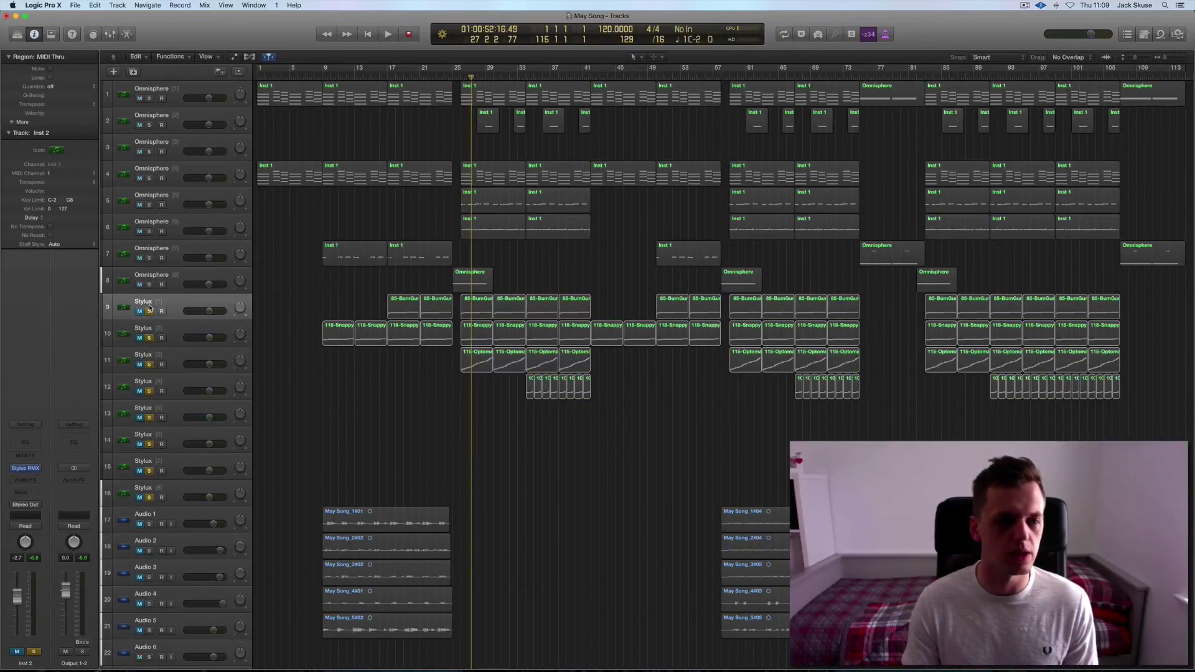
click(149, 312)
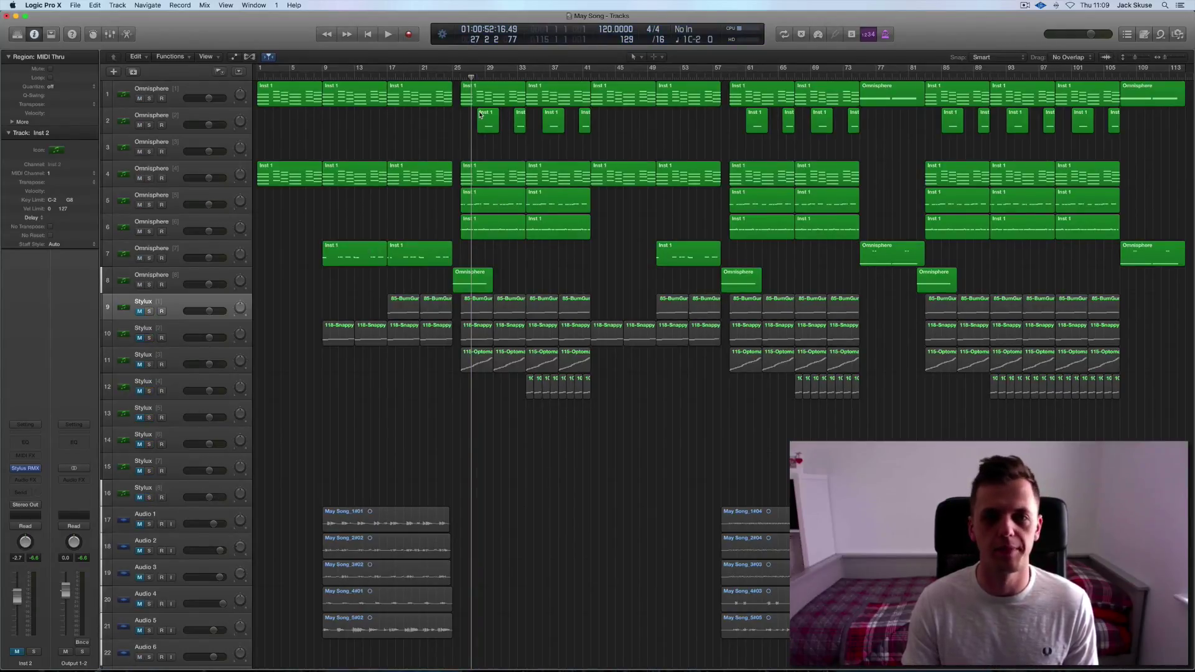
click(456, 76)
key(space)
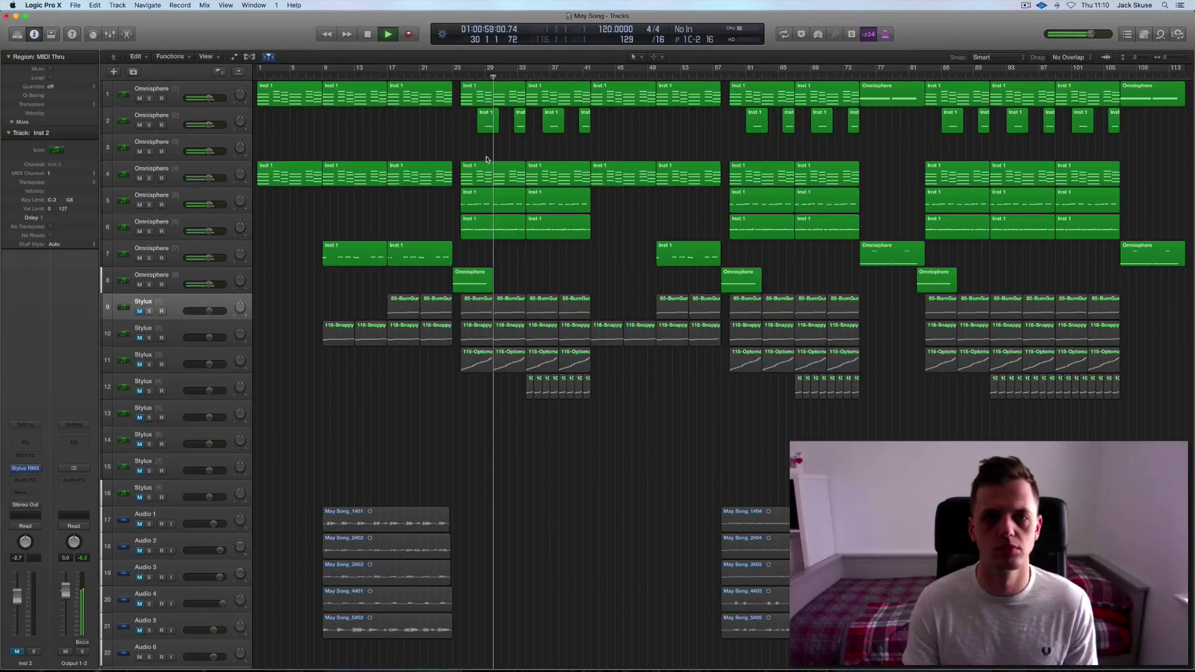
key(space)
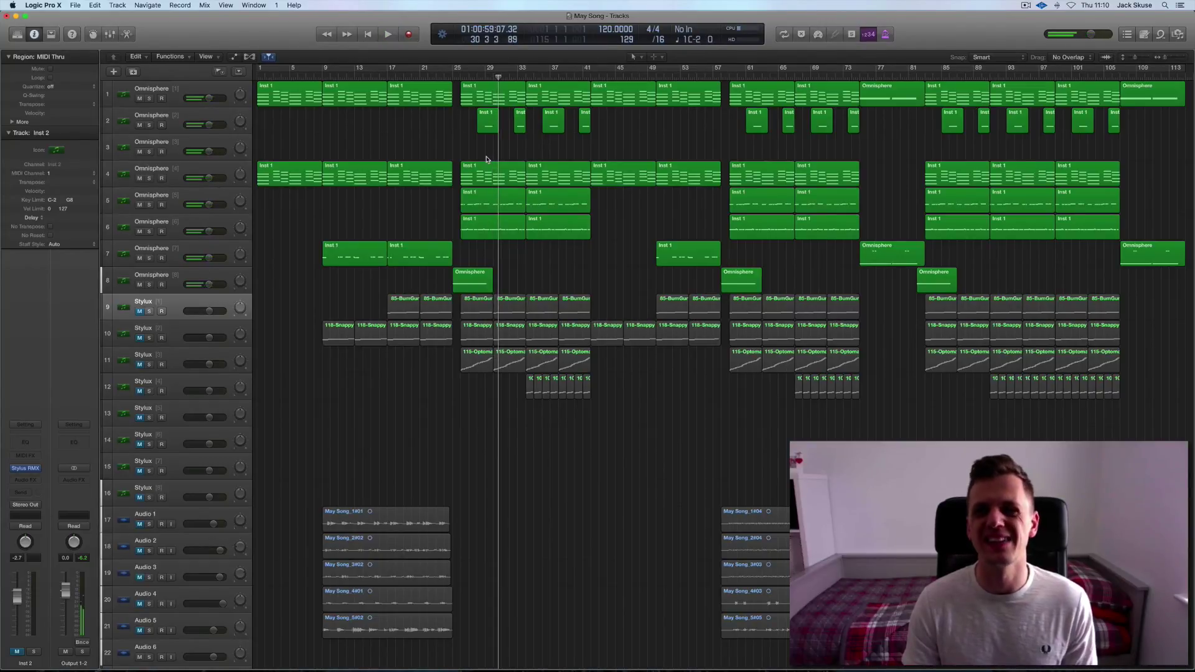
click(485, 79)
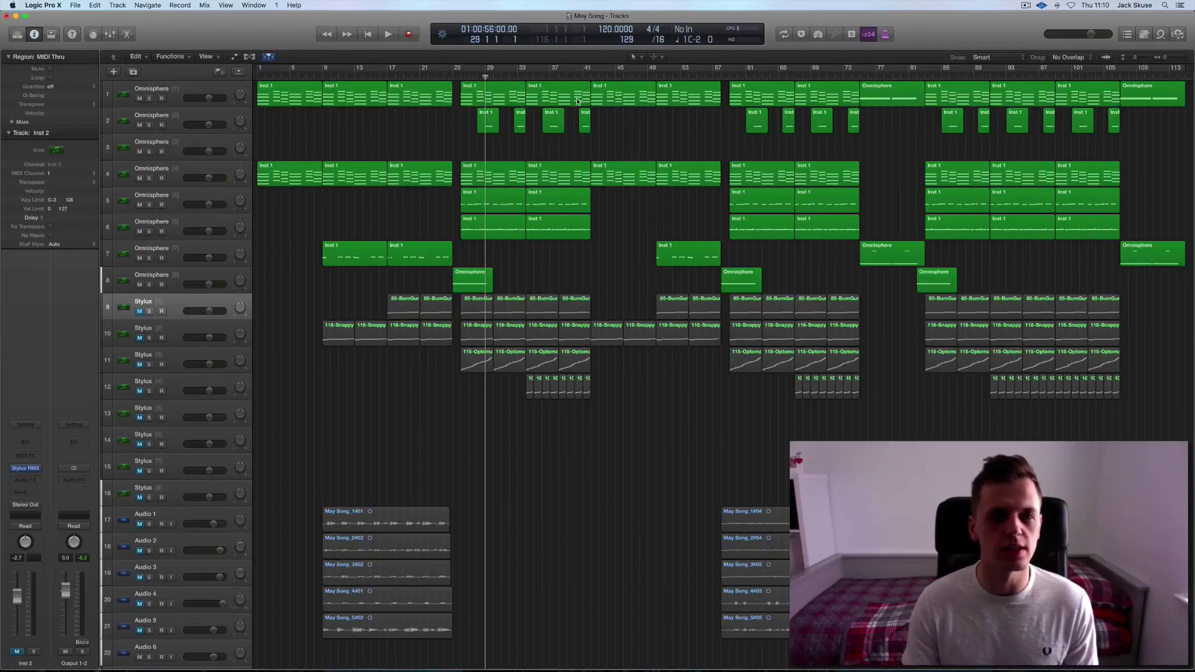
Re-enable Cycle and drag its range to run 101 bars from bar 1
click(704, 68)
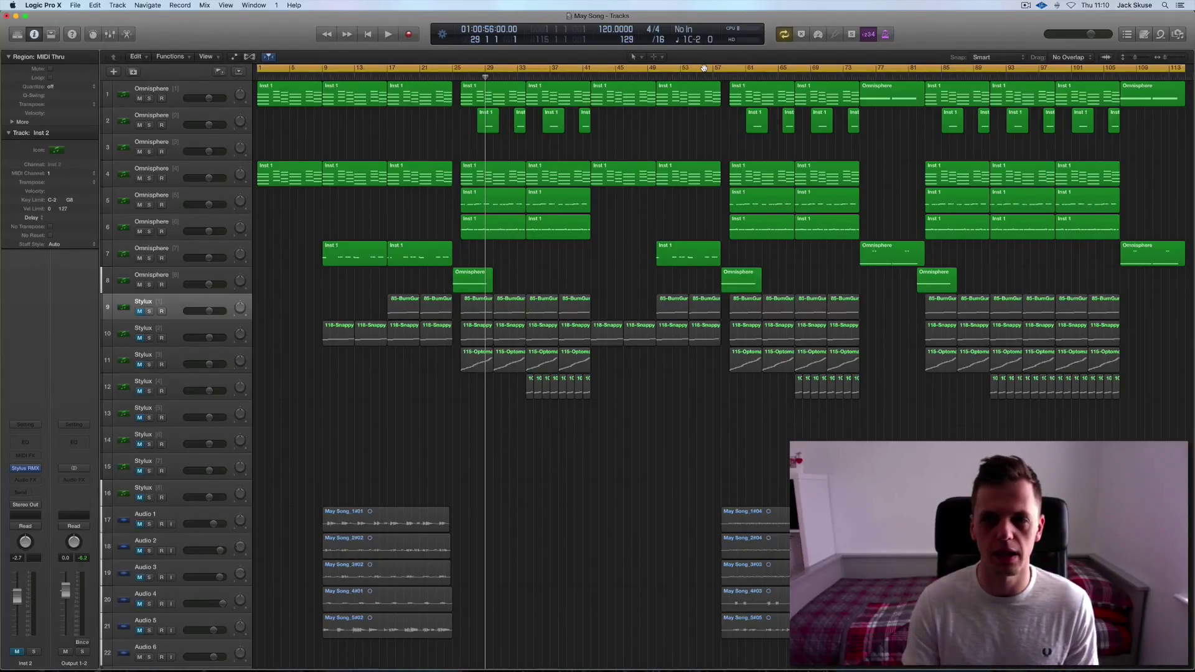
drag(568, 68, 685, 67)
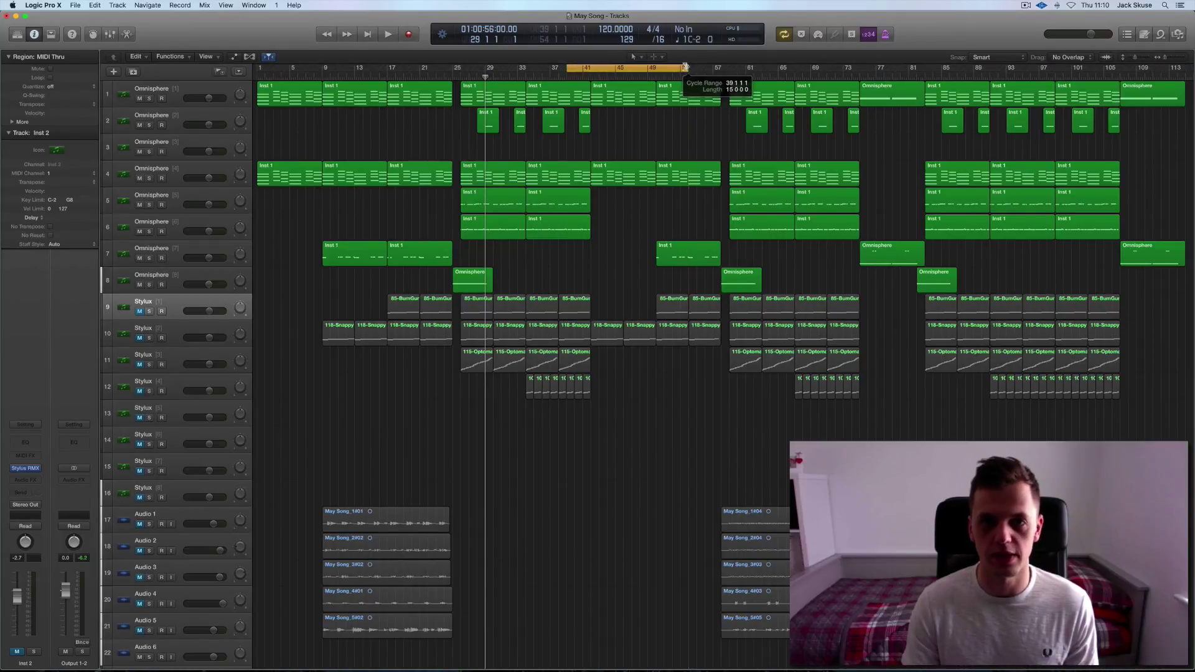
drag(565, 71, 245, 87)
drag(689, 73, 1174, 105)
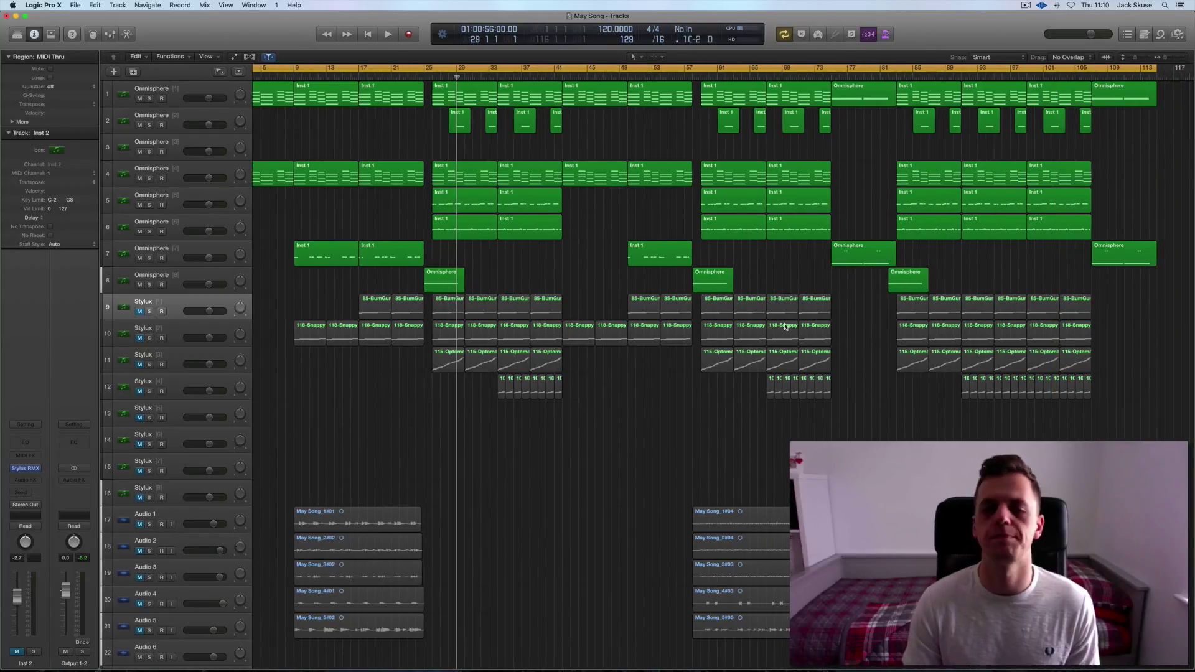
scroll(391, 429, left, 3)
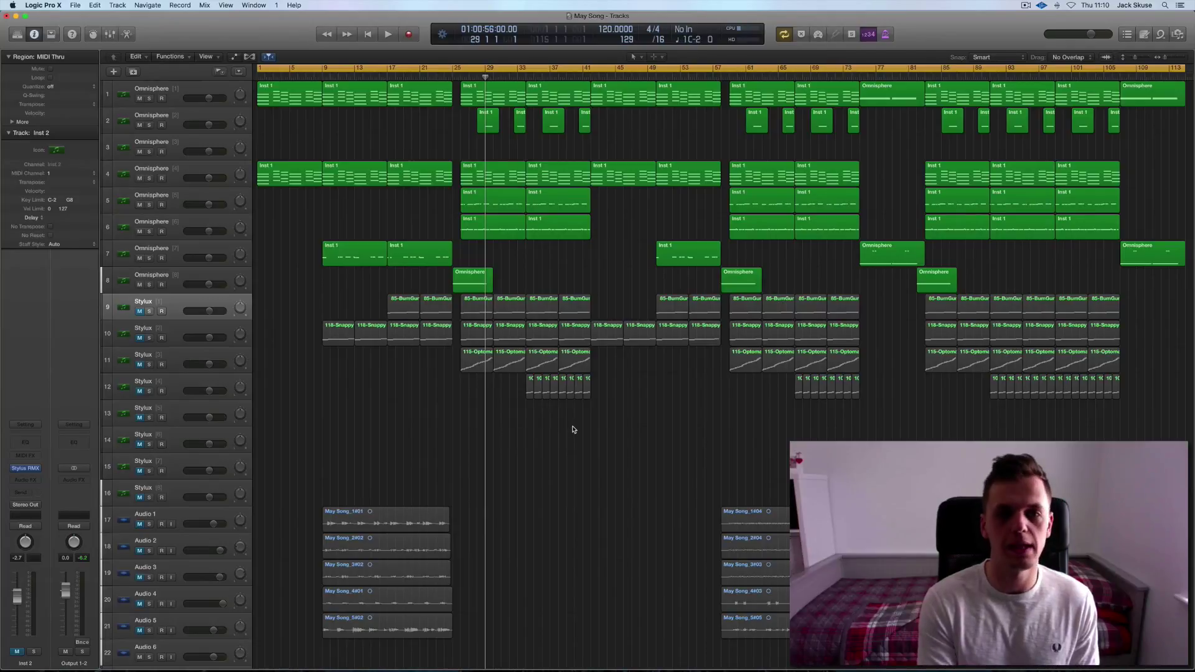
Start a second bounce and rename the file 'May Track Without Percussion' on the Desktop
key(super+b)
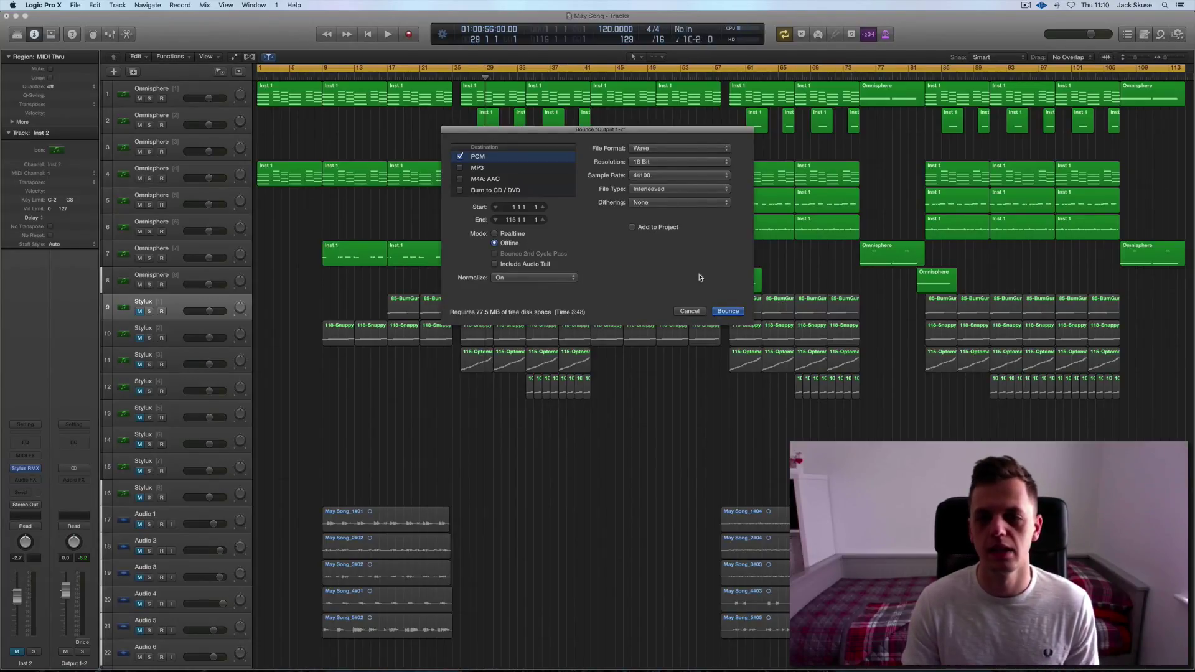
click(728, 312)
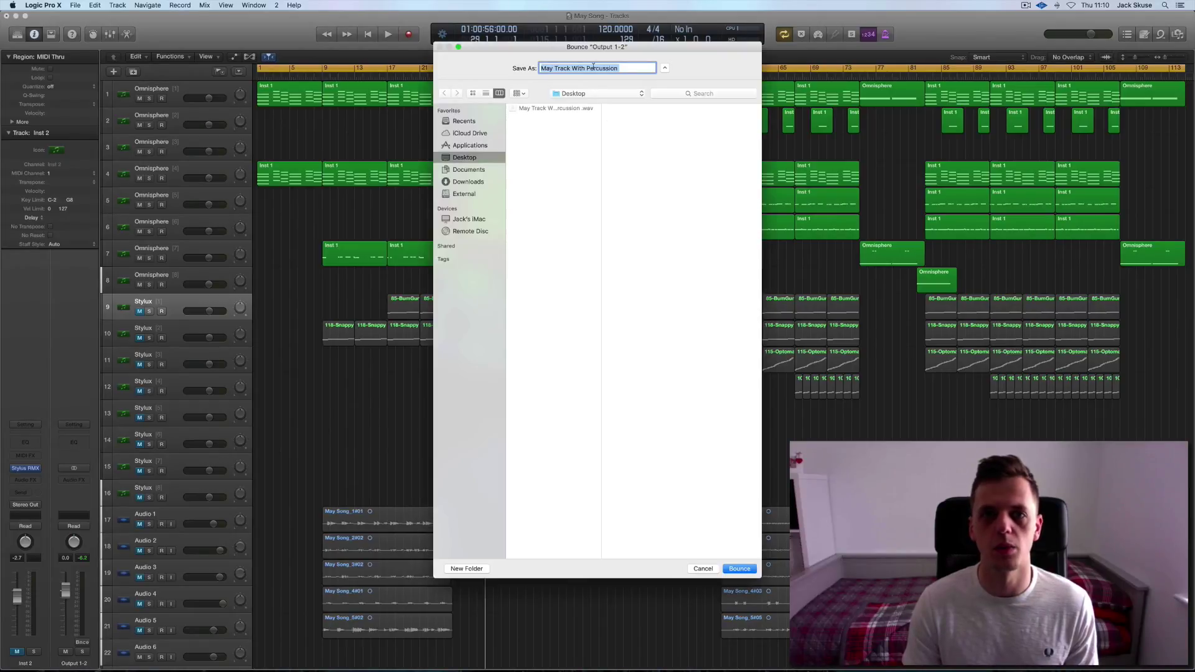
click(623, 69)
drag(596, 67, 585, 68)
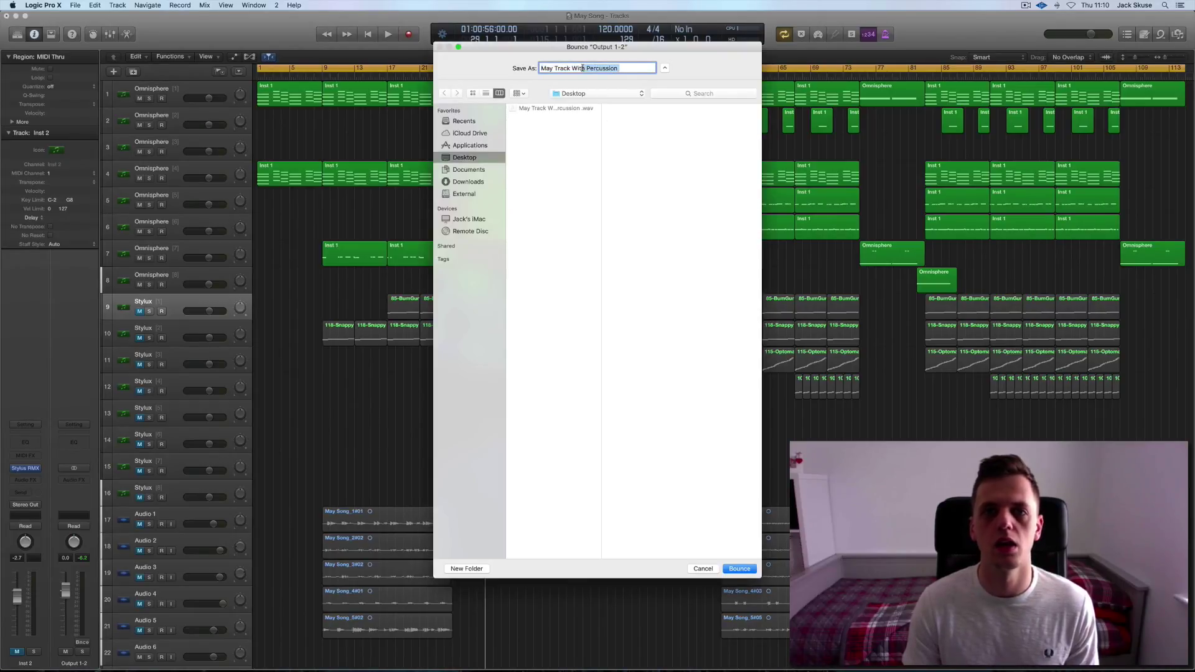
key(Left)
text(out)
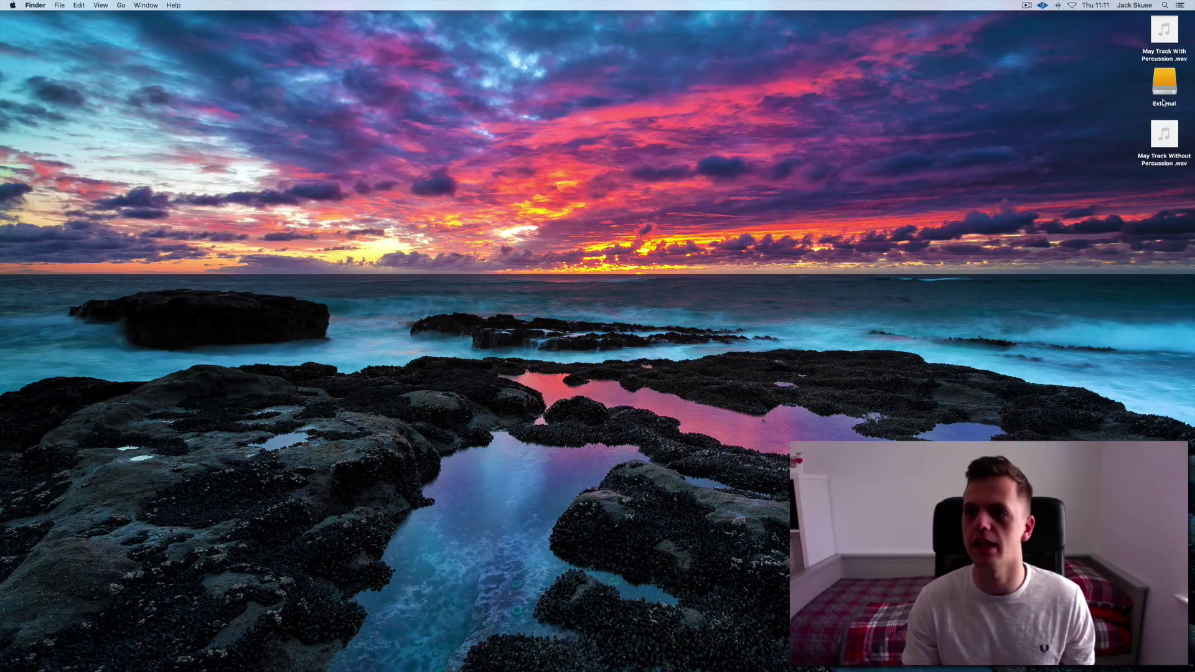
click(1166, 163)
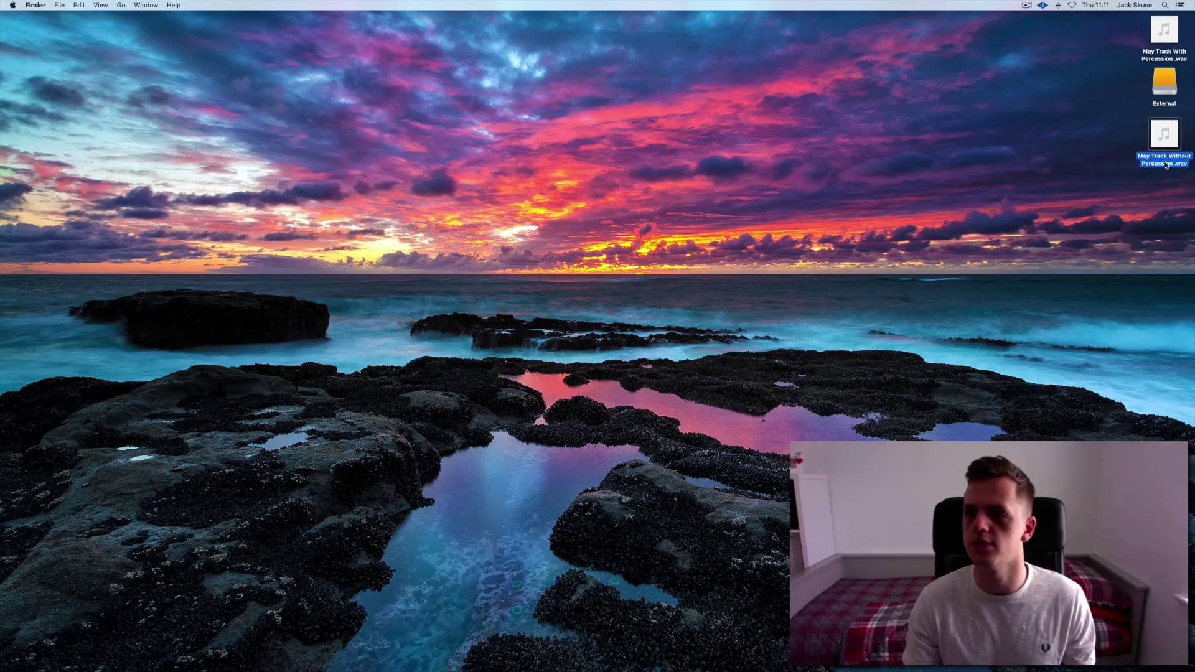
key(space)
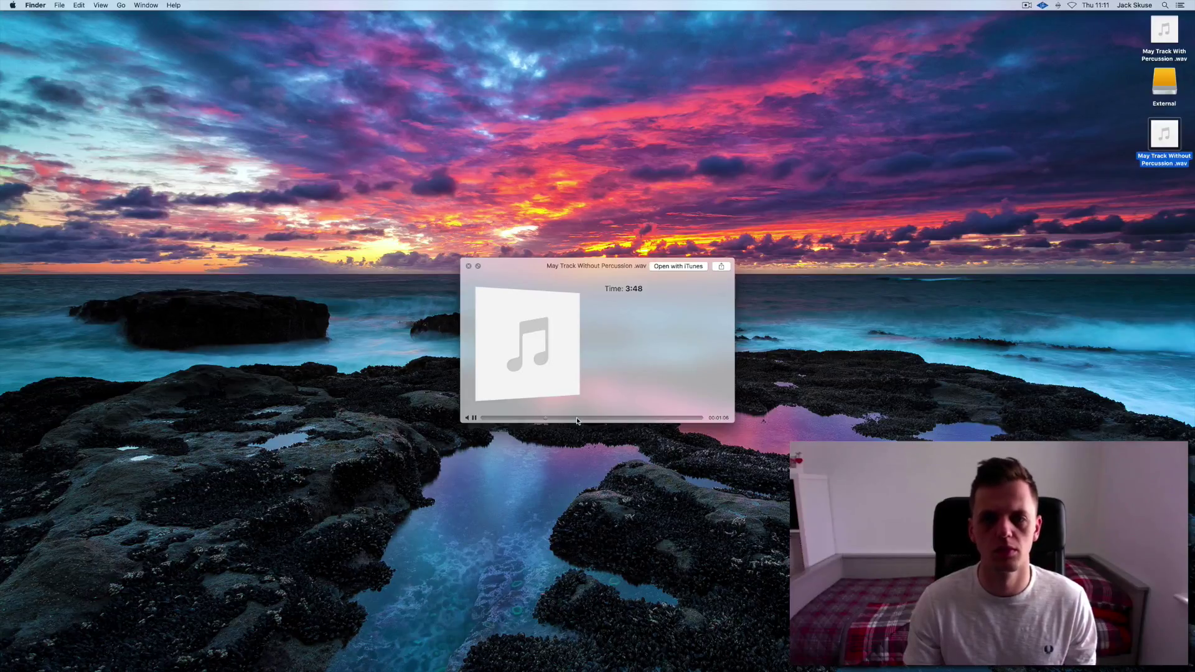
key(space)
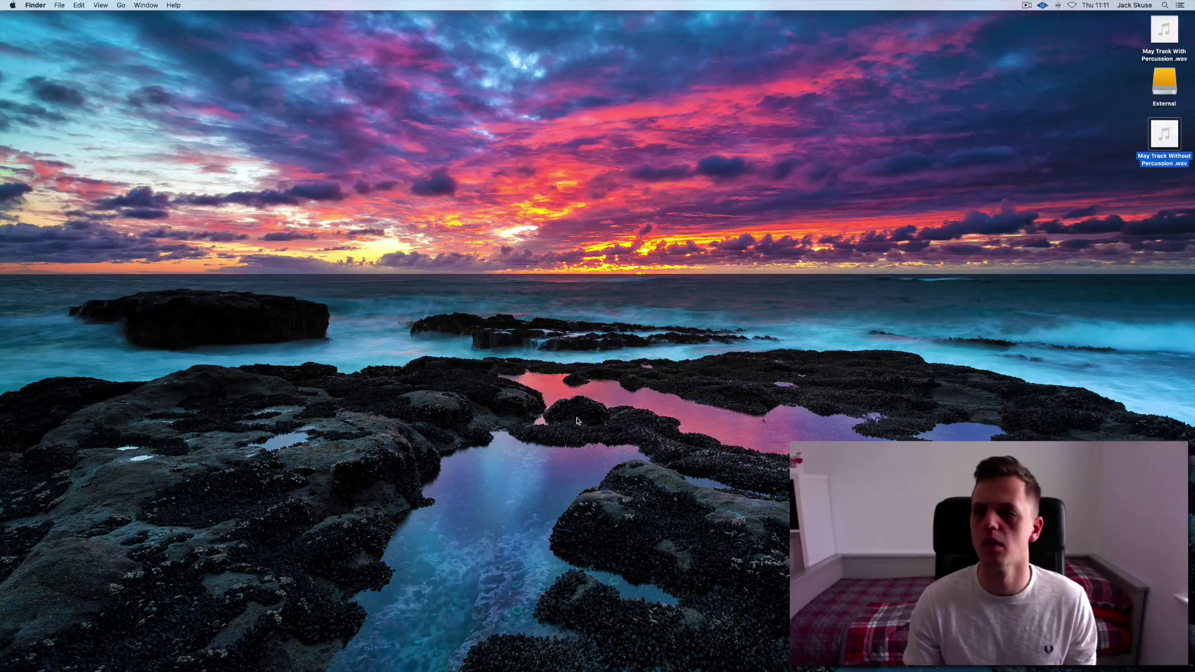
Add a New Folder to the desktop and name it 'May Track'
click(1090, 207)
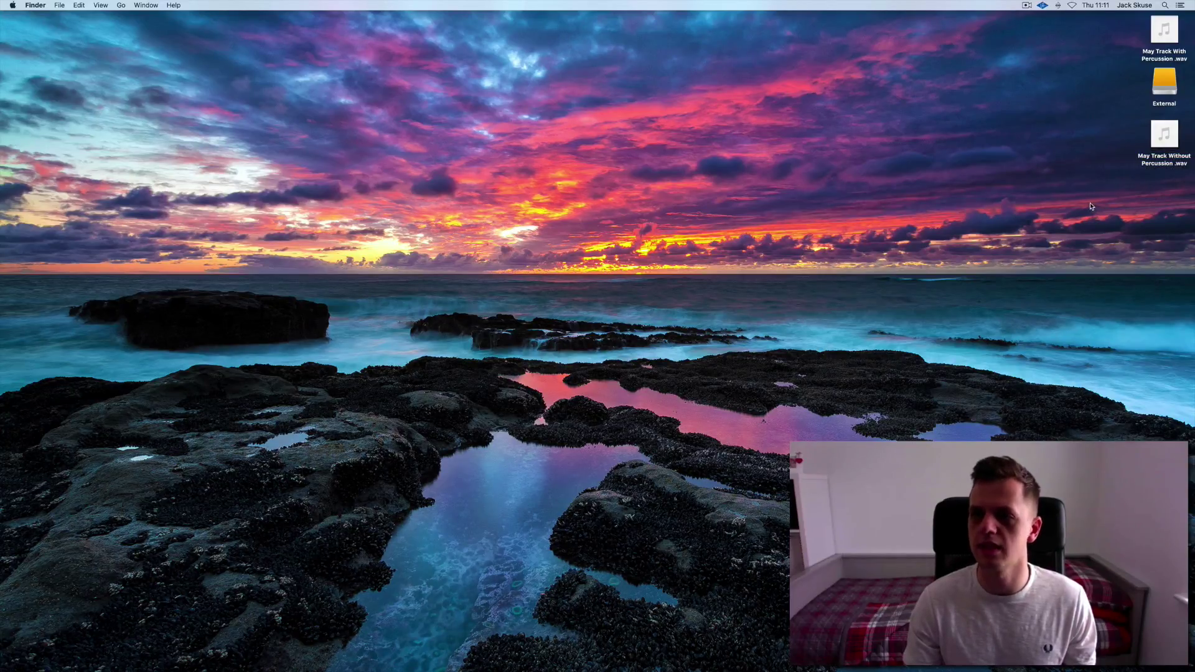
right_click(1125, 228)
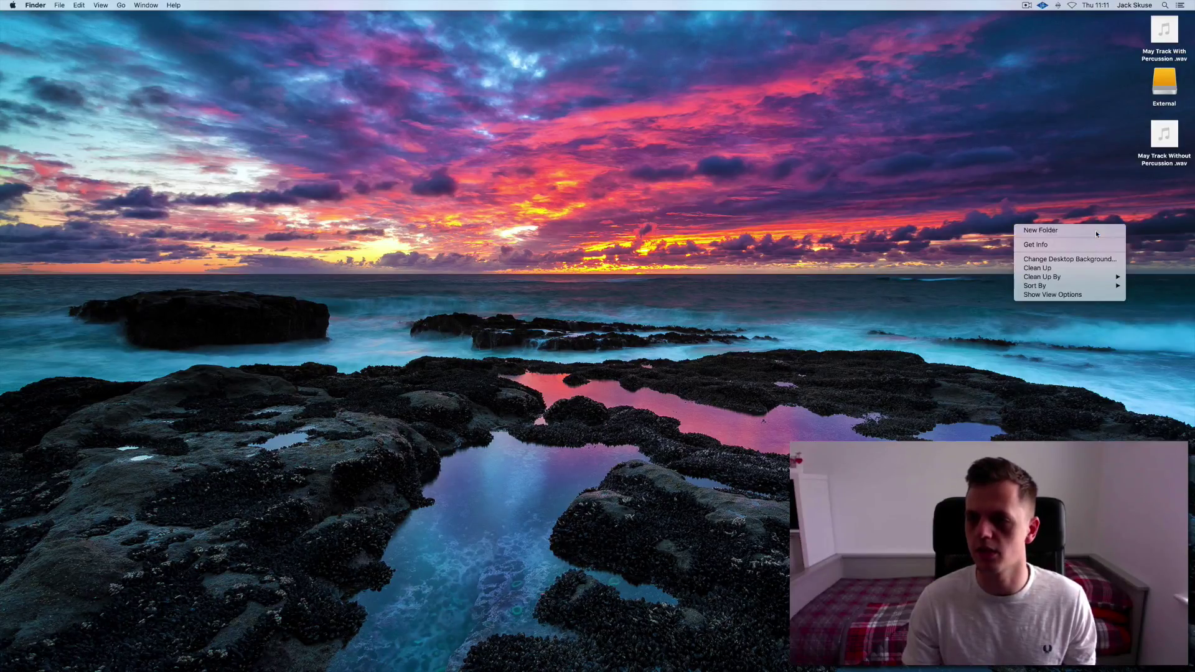
click(1098, 231)
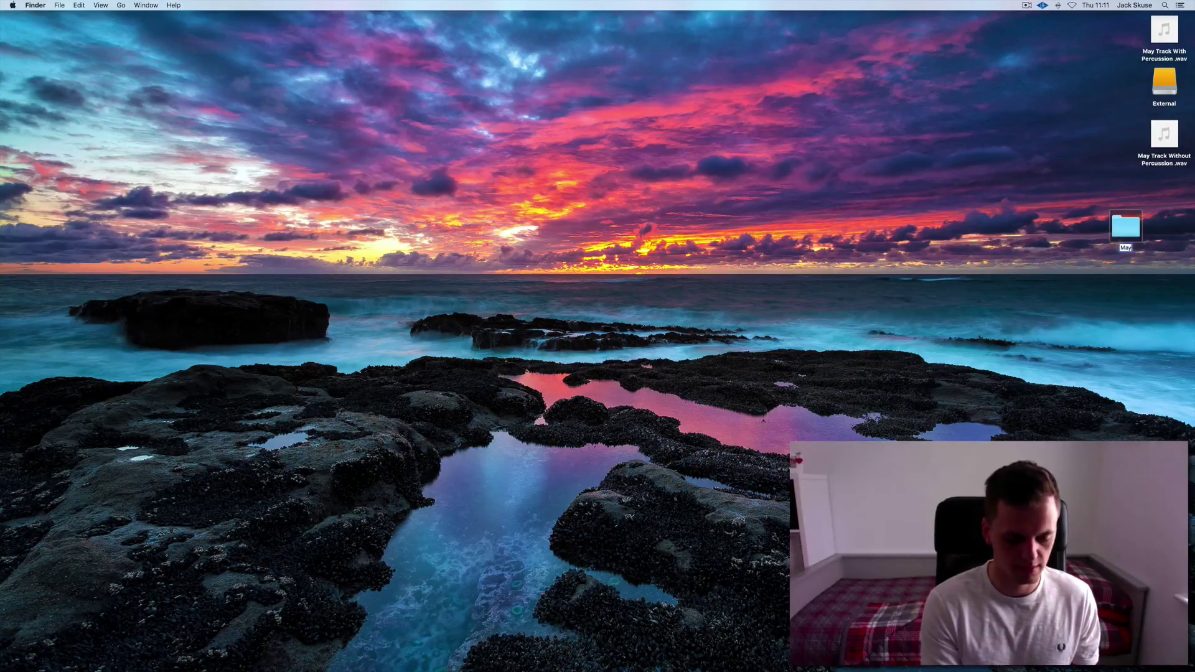
text(May Track)
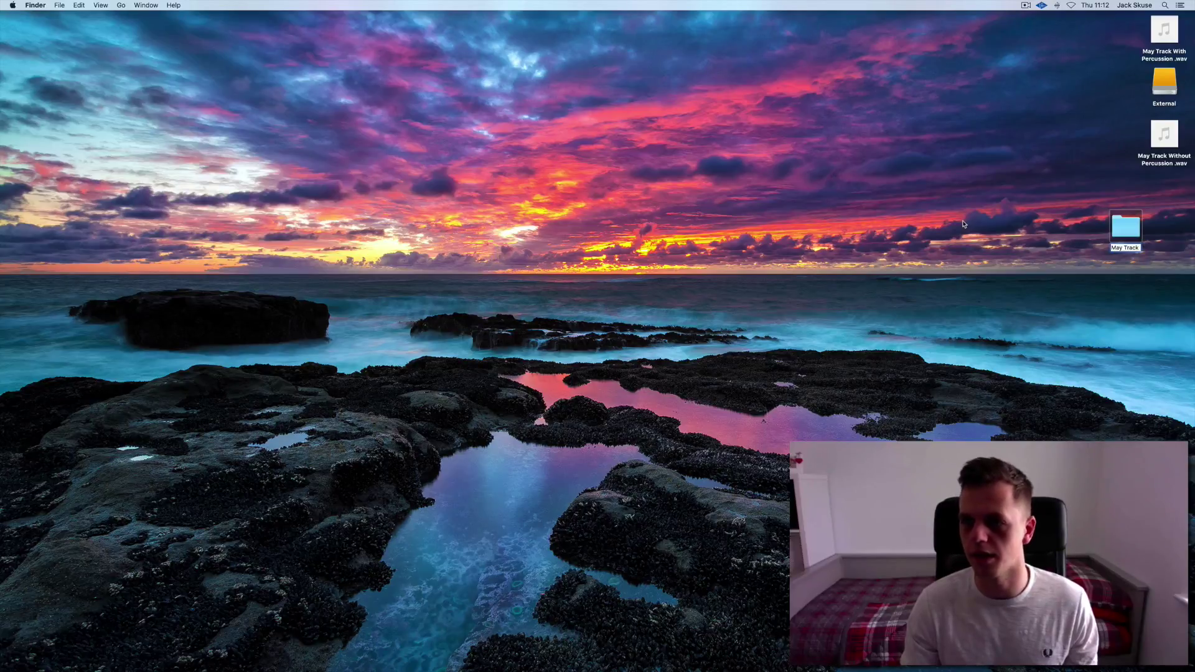
mouse_move(336, 663)
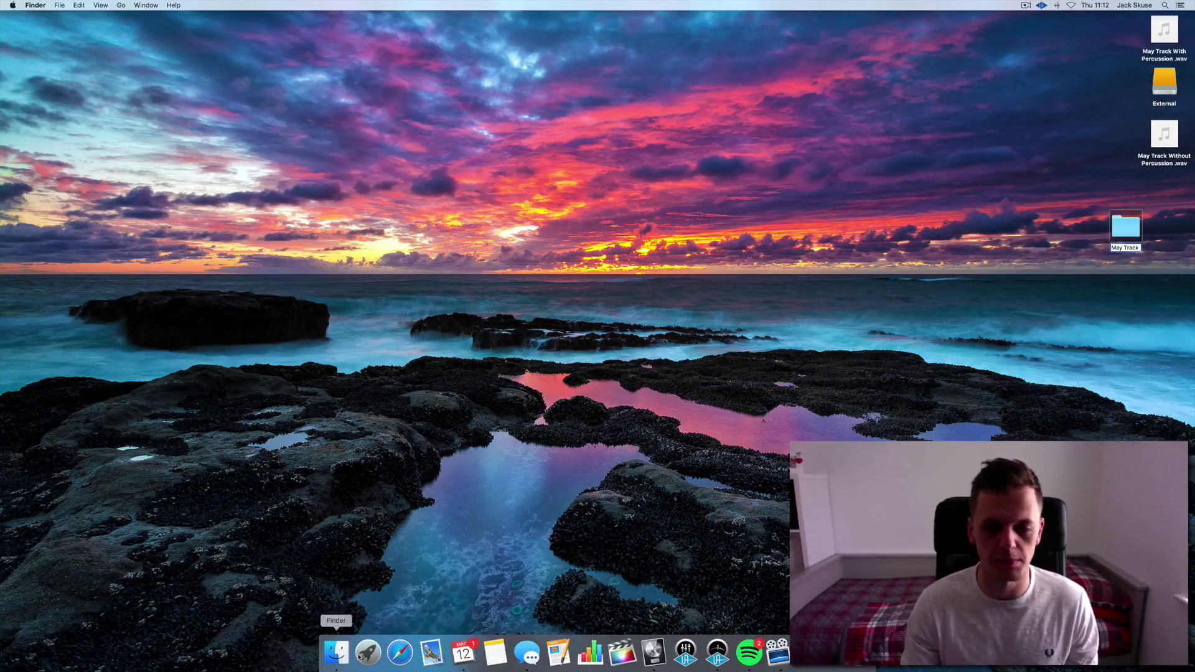
click(648, 661)
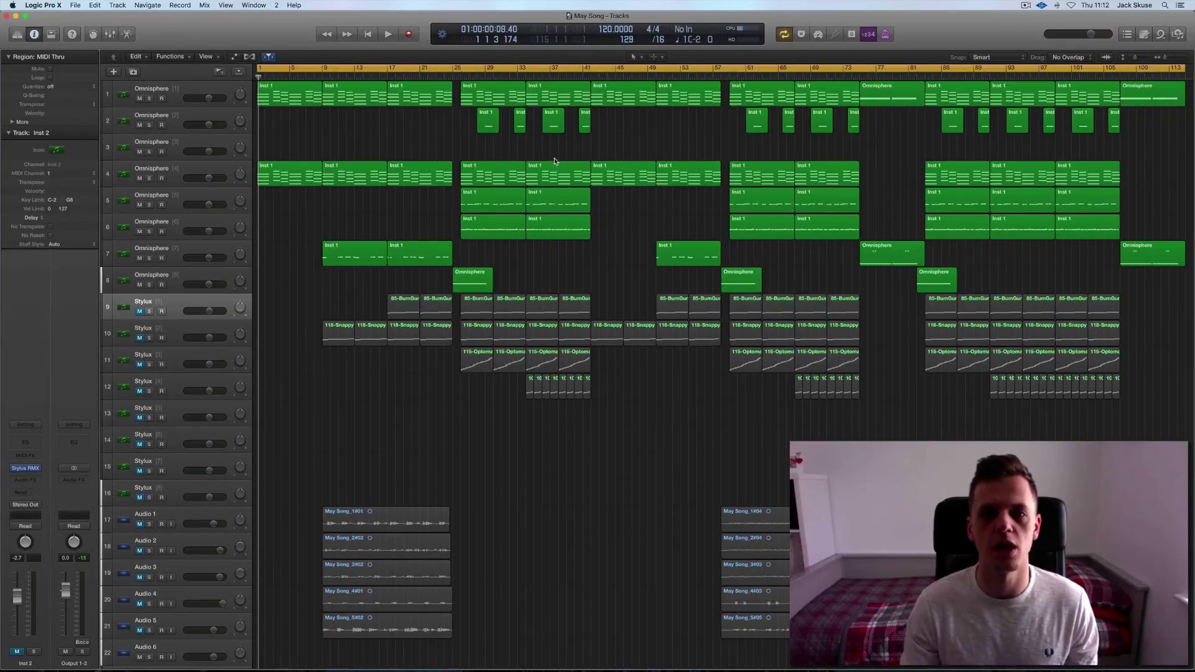
key(super+Tab)
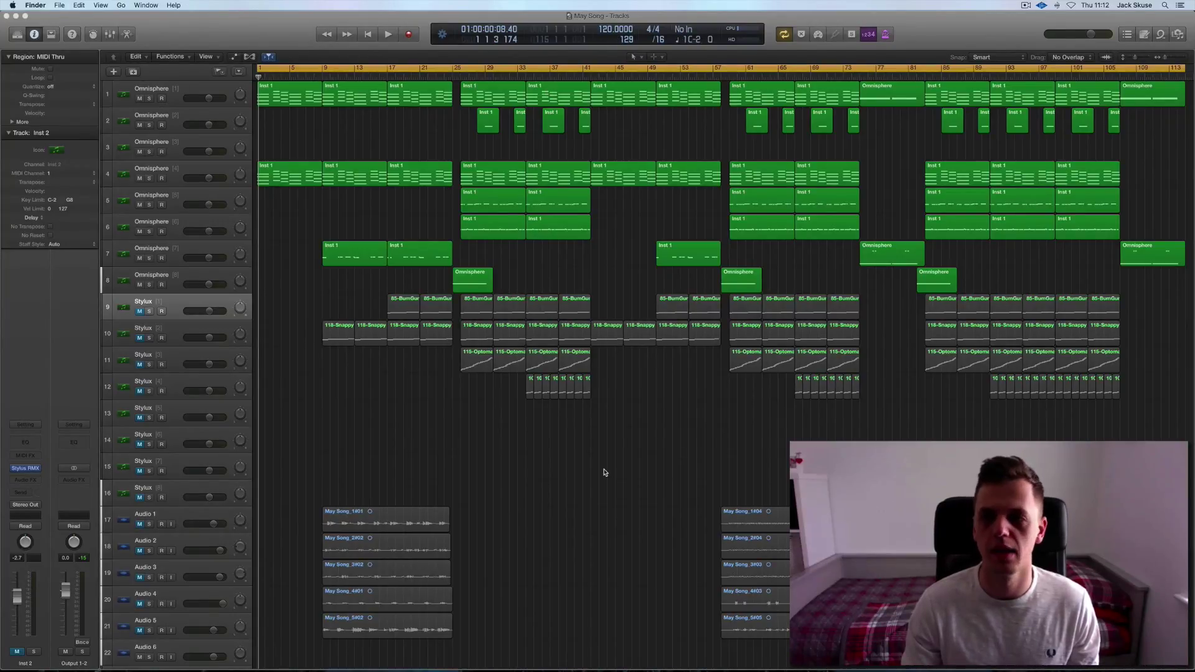
key(super+Tab)
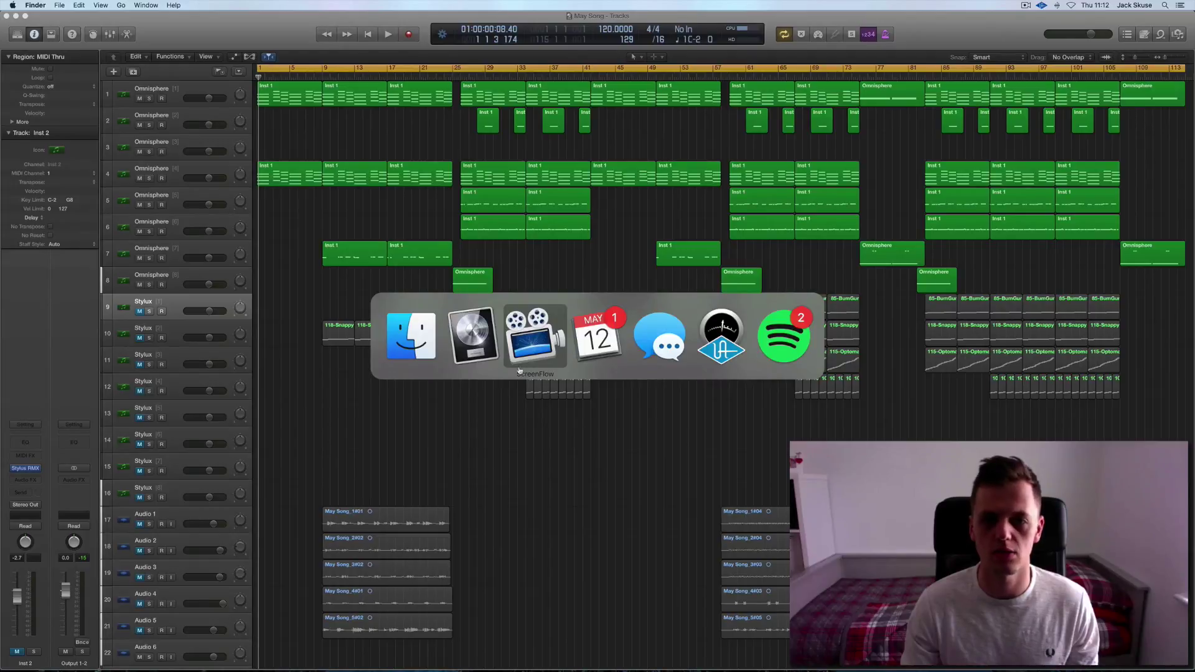
click(441, 360)
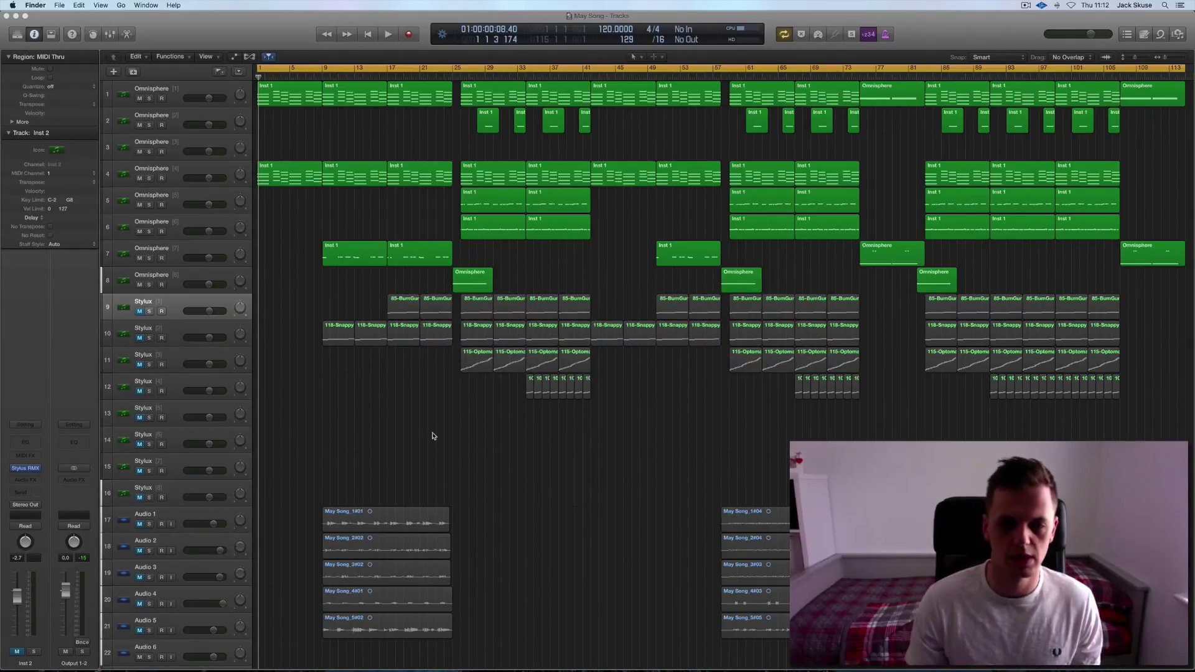
key(super+h)
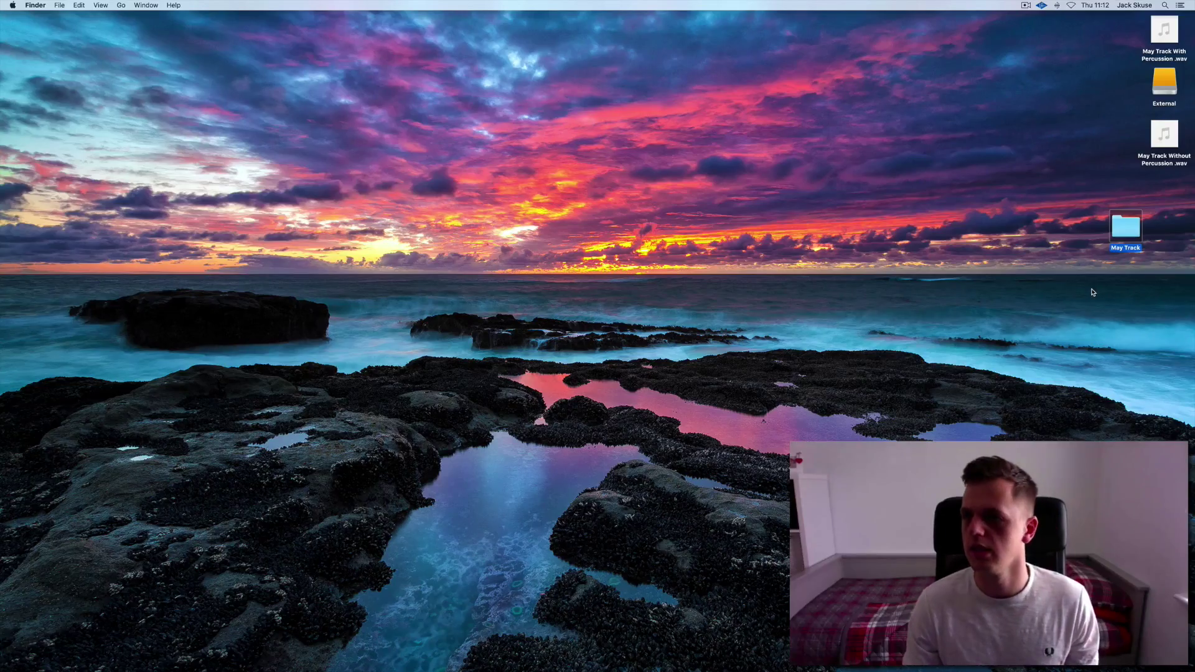
Add ' 120bpm' to the end of the folder name, making it 'May Track 120bpm'
click(1127, 260)
click(1128, 248)
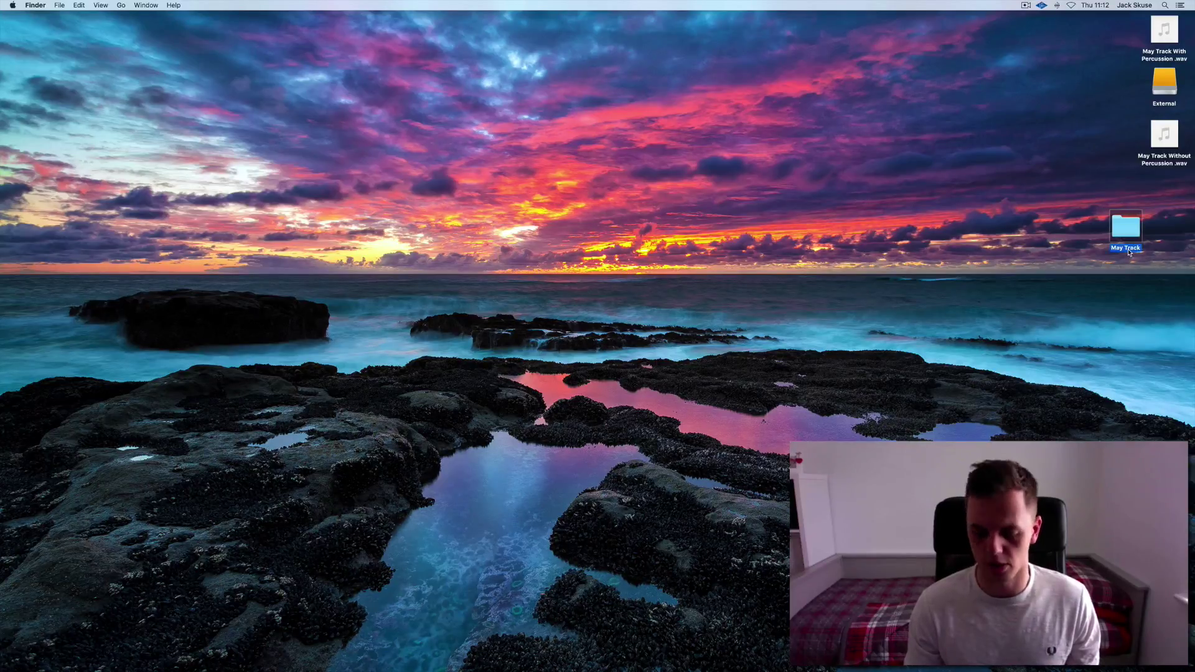
key(Return)
key(Right)
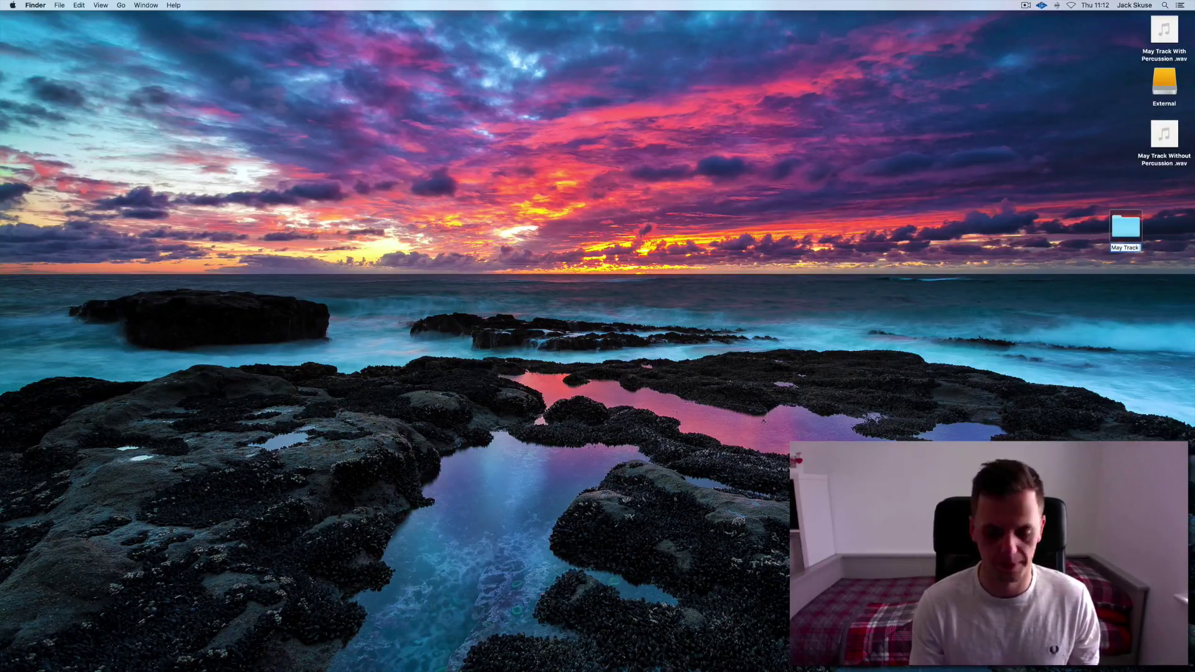
text(120bpm)
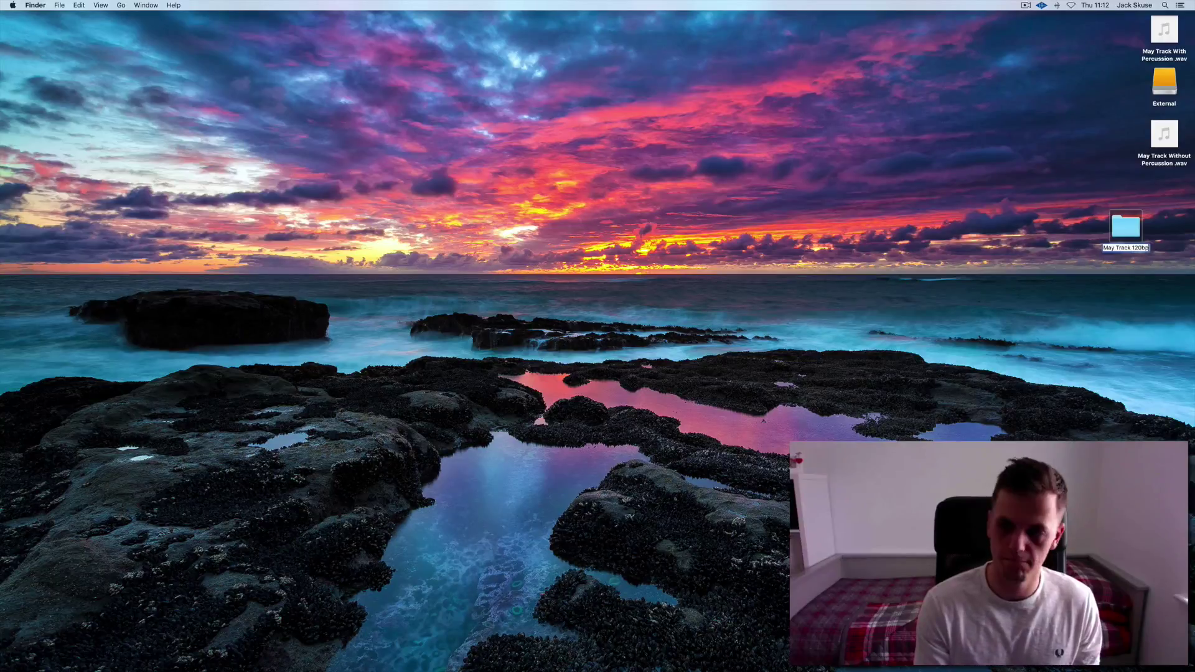
click(1134, 286)
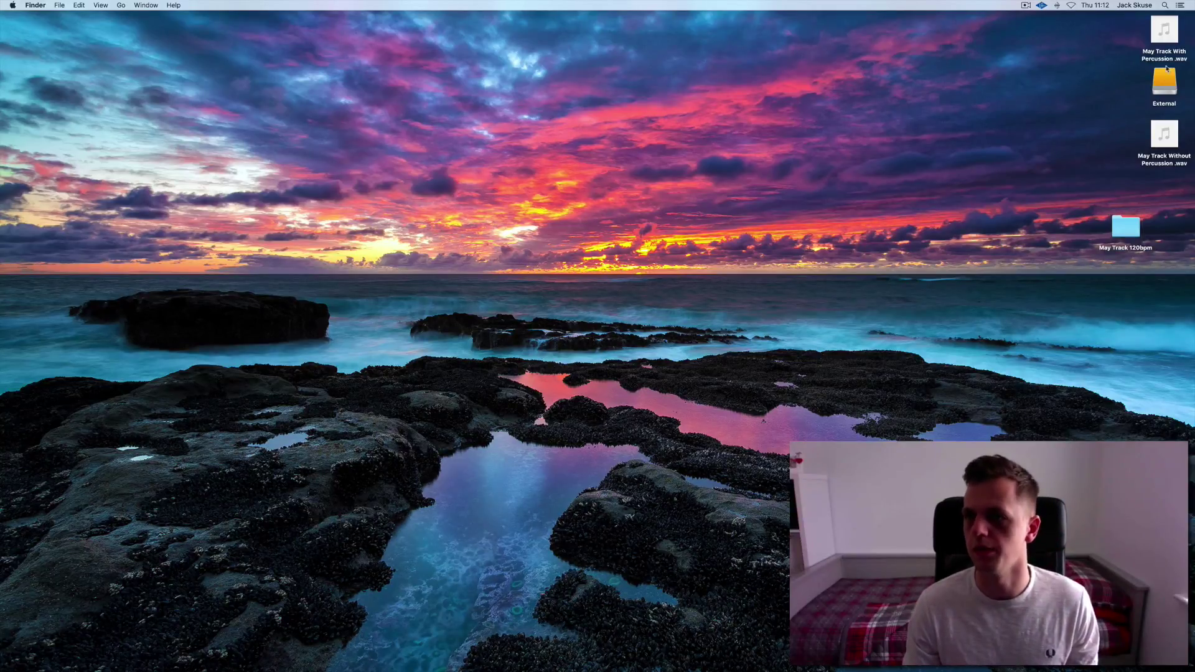
click(1170, 28)
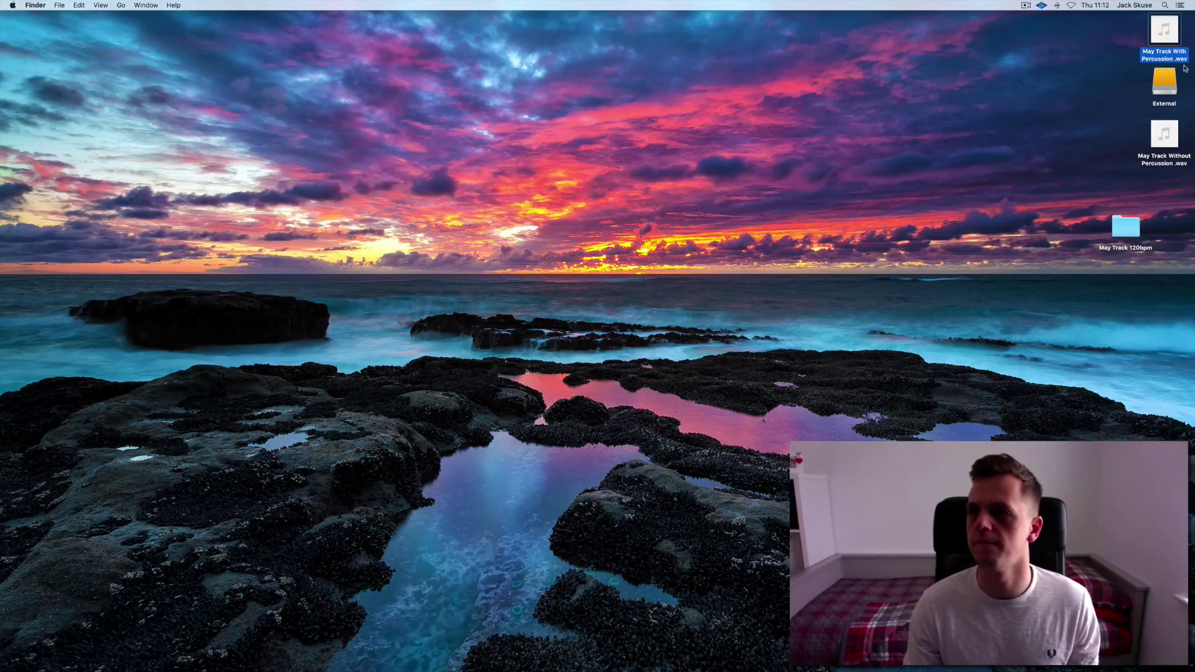
Drag both May Track WAVs into May Track 120bpm and move the folder to the desktop centre
drag(1165, 30, 1134, 227)
drag(1164, 134, 1141, 227)
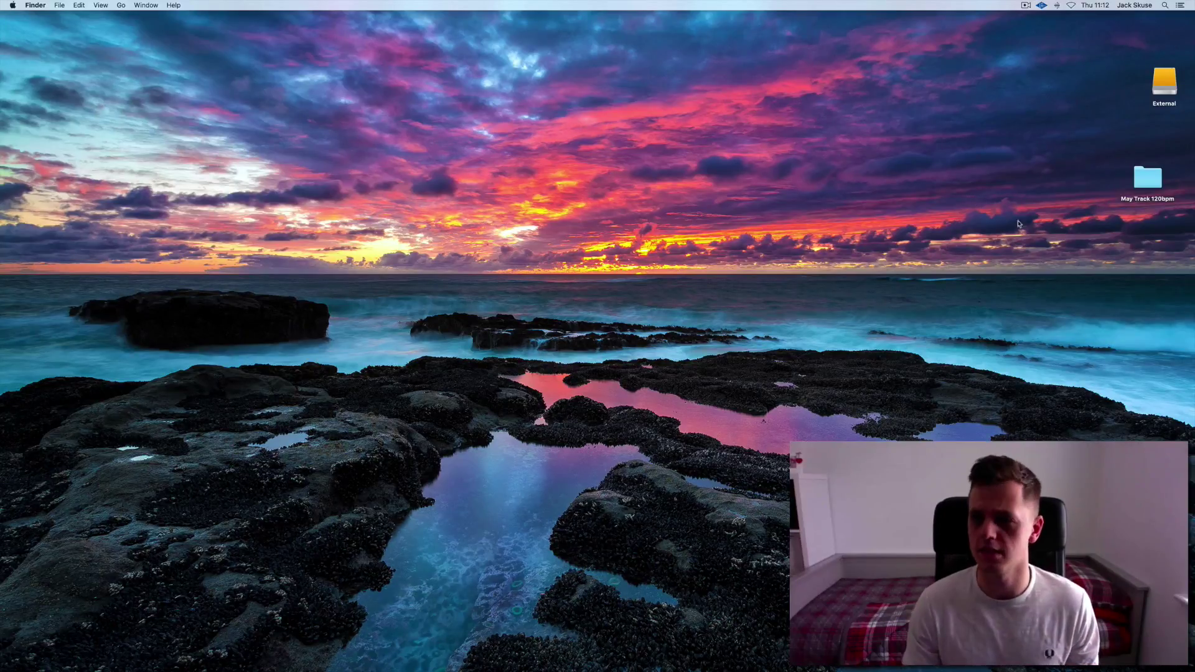
drag(1141, 183, 858, 222)
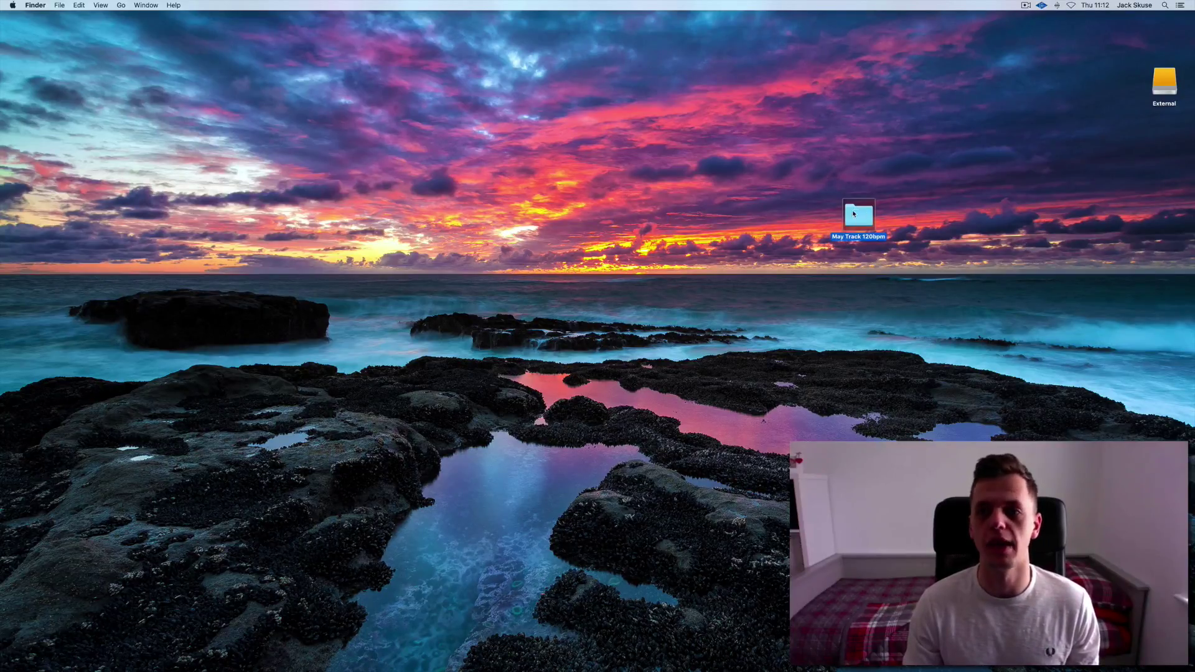